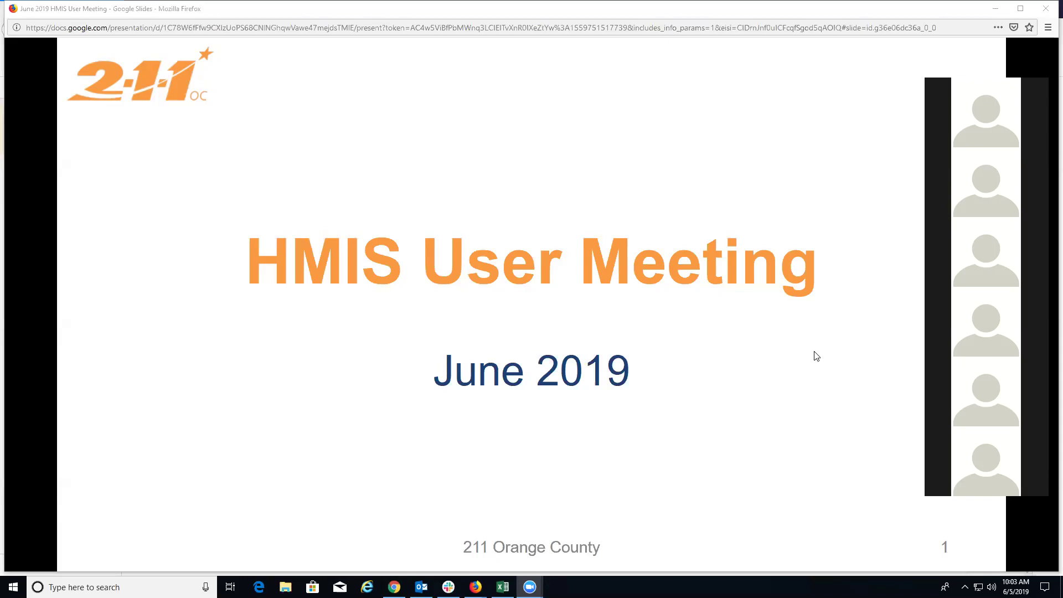
Advance the presentation from the HMIS User Meeting title slide to slide 2, the Agenda.
click(792, 339)
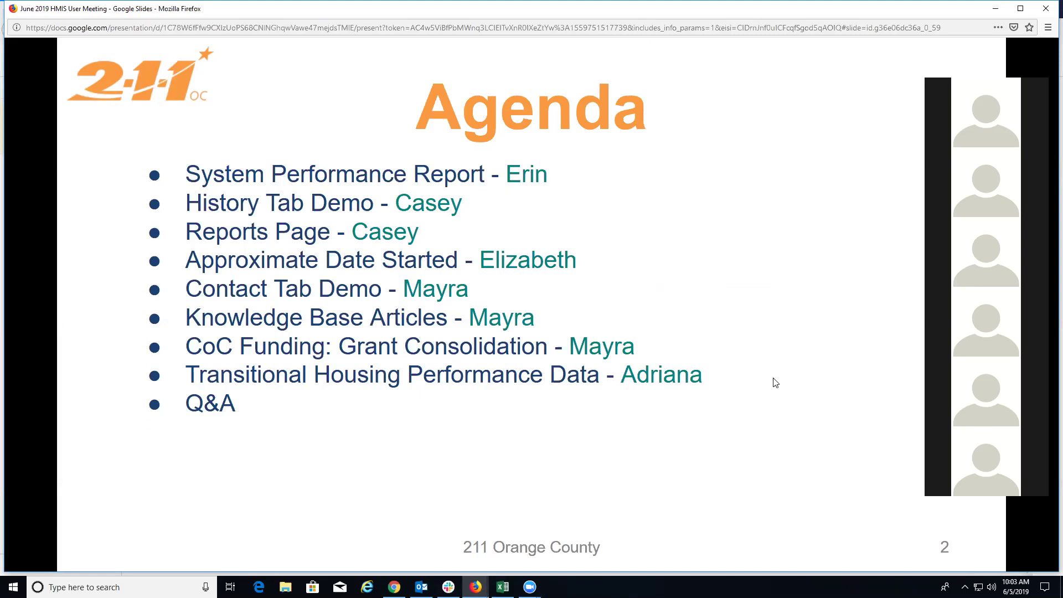
Advance from the Agenda to slide 3, System Performance Report.
click(719, 403)
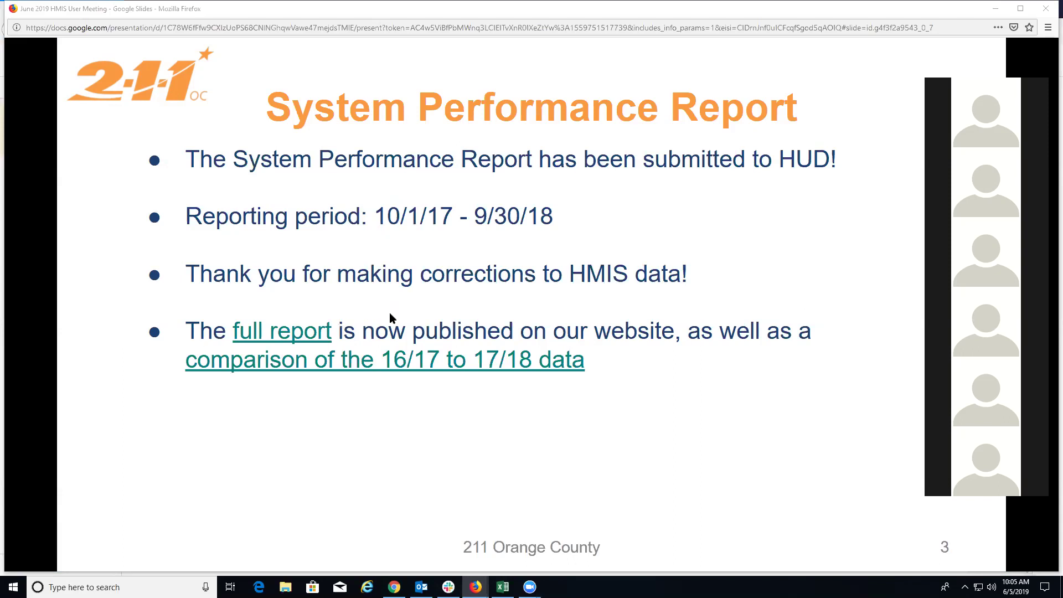
Follow the 'full report' link on slide 3 to open the FY2018 System Performance Measures PDF.
click(302, 333)
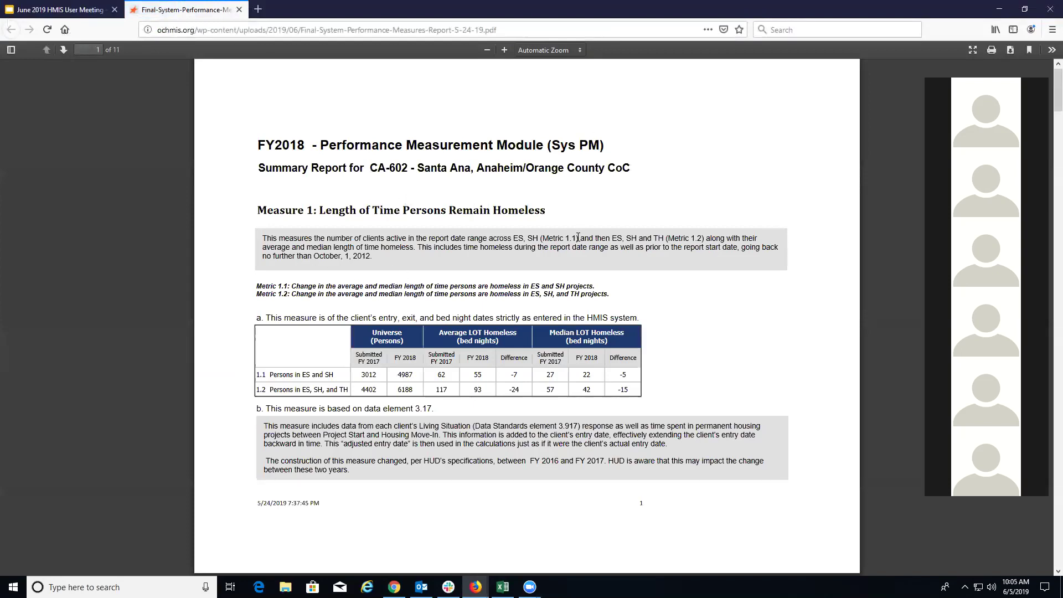
Scroll through the PDF to page 11 of 11, the FY2018 SysPM Data Quality table.
scroll(627, 265, down, 5)
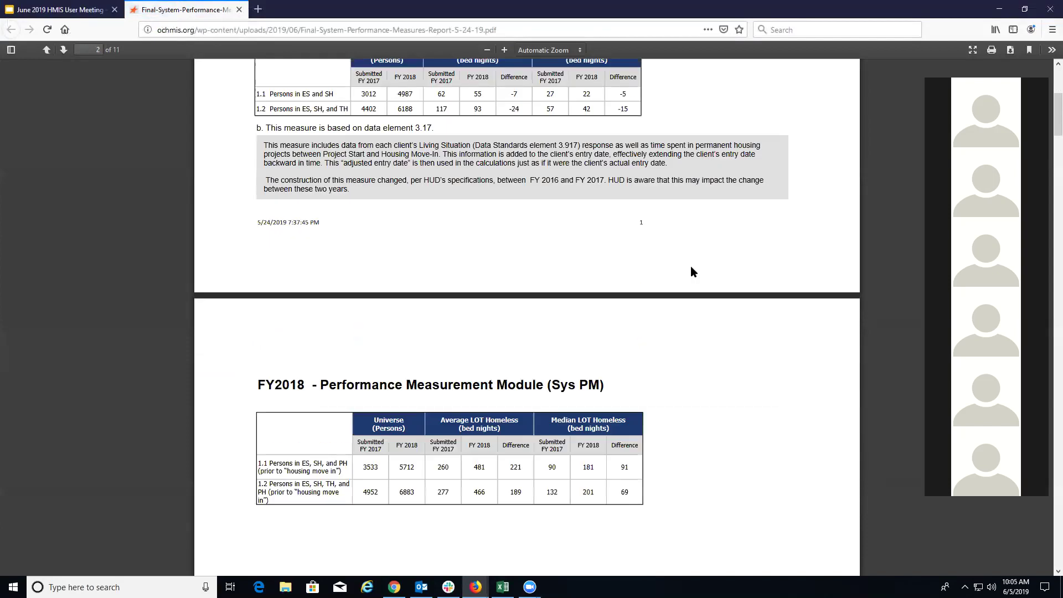
scroll(691, 271, down, 13)
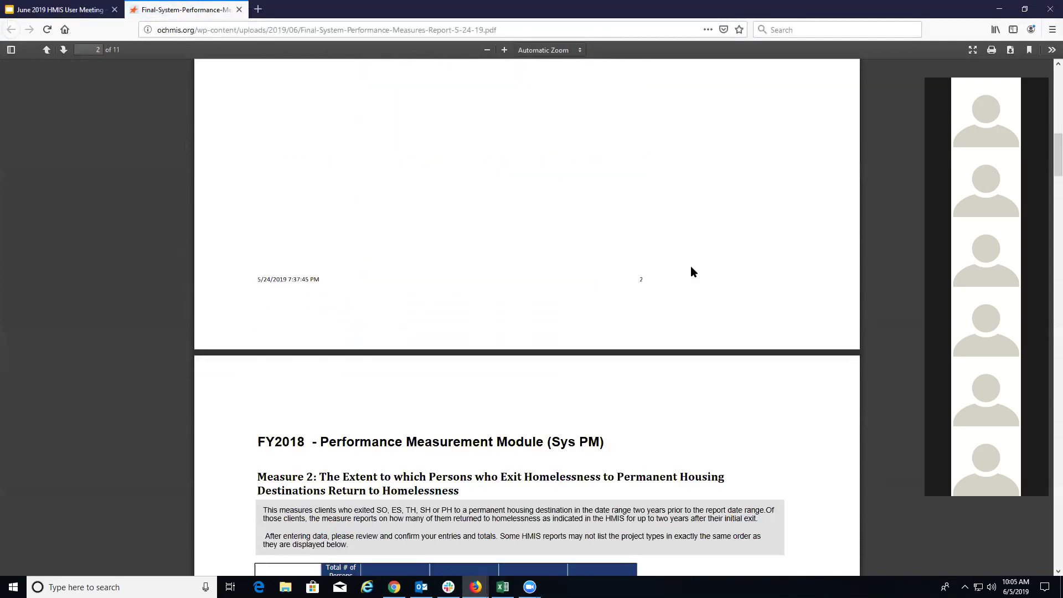
drag(1049, 173, 1048, 328)
scroll(1048, 329, down, 20)
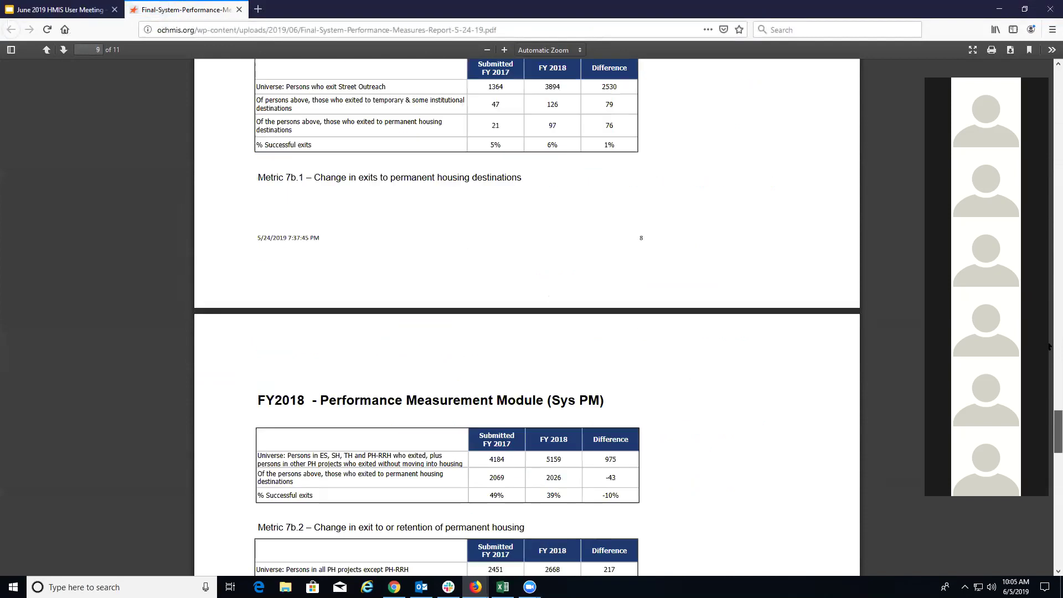
scroll(1048, 347, down, 12)
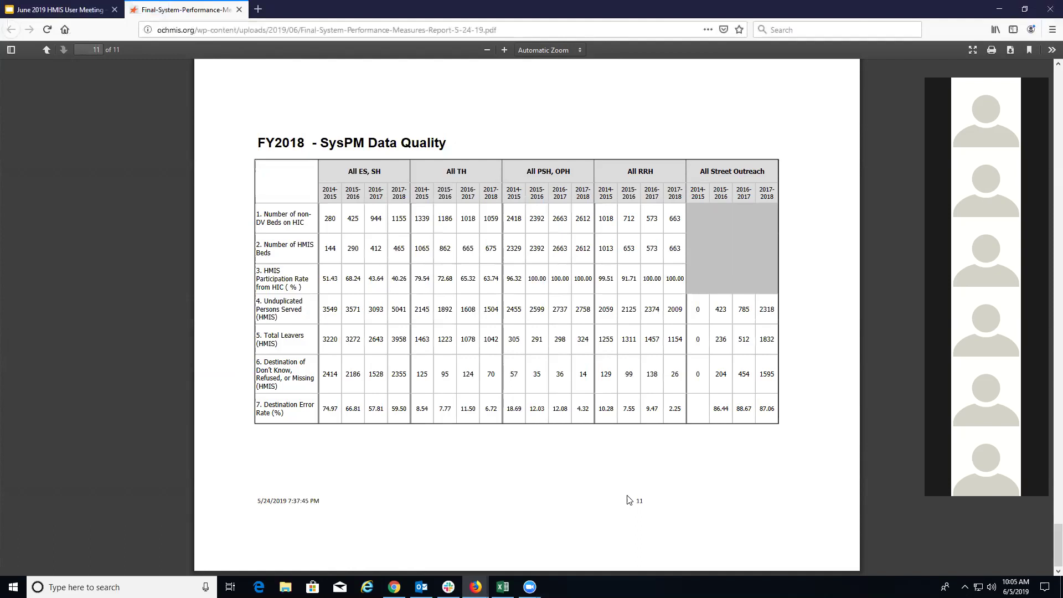
Back in the Slides editor on slide 3, bring up the context menu for the comparison link.
click(88, 8)
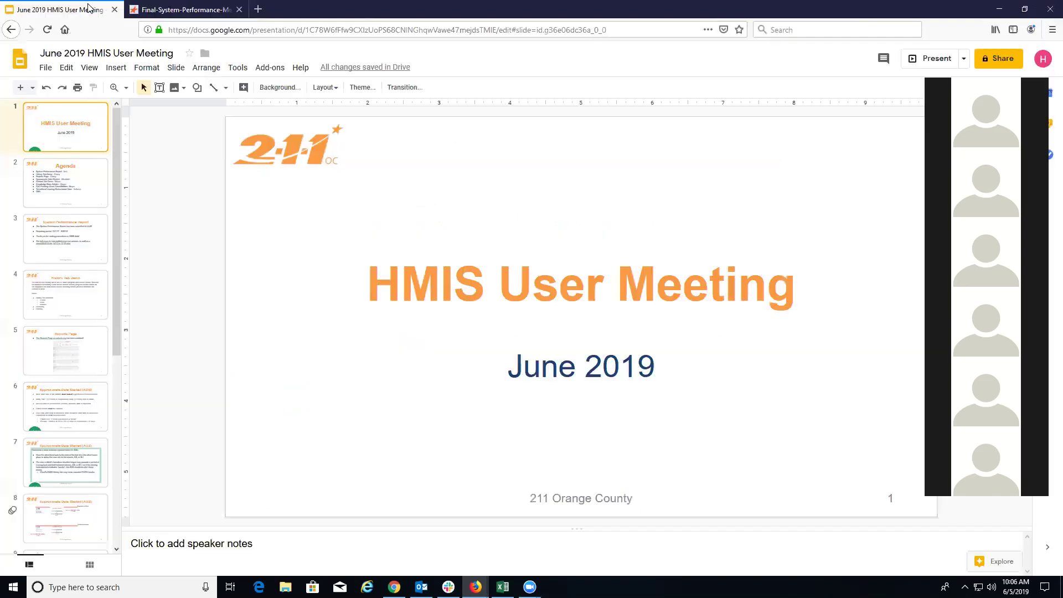
click(166, 6)
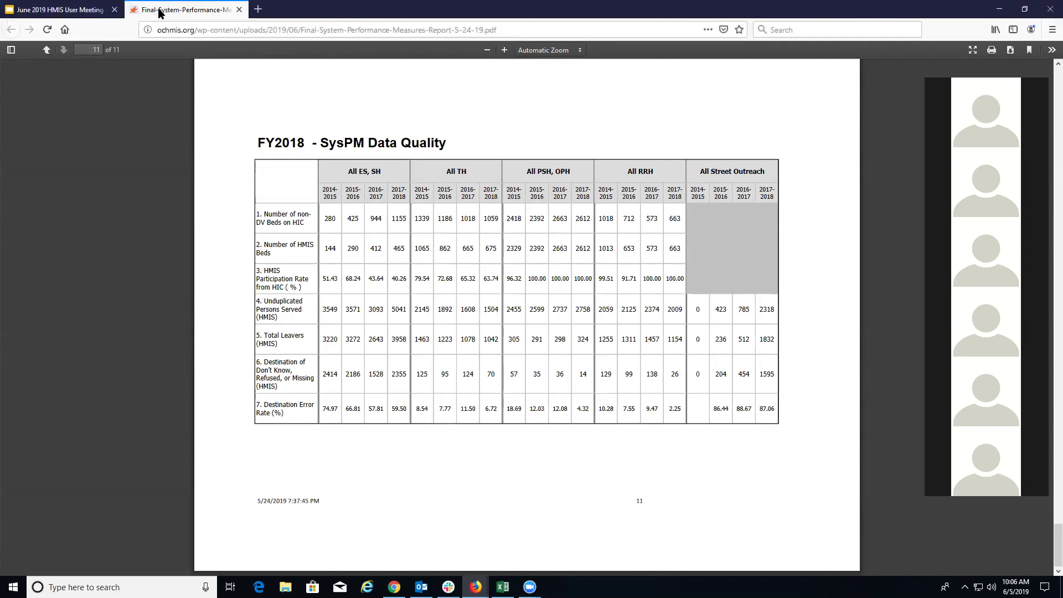
click(71, 9)
click(72, 233)
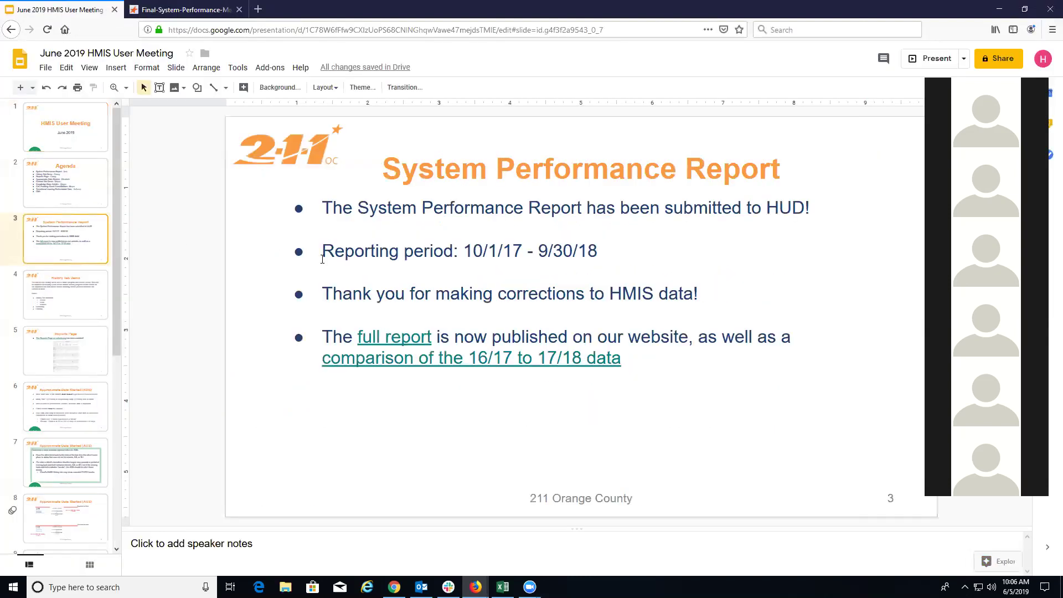
click(392, 357)
right_click(395, 363)
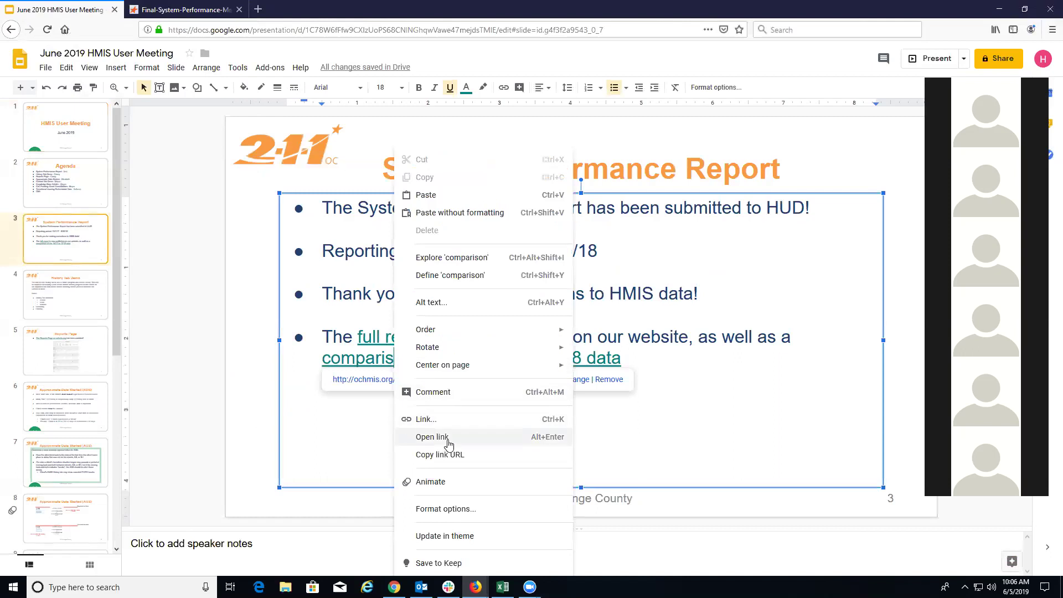
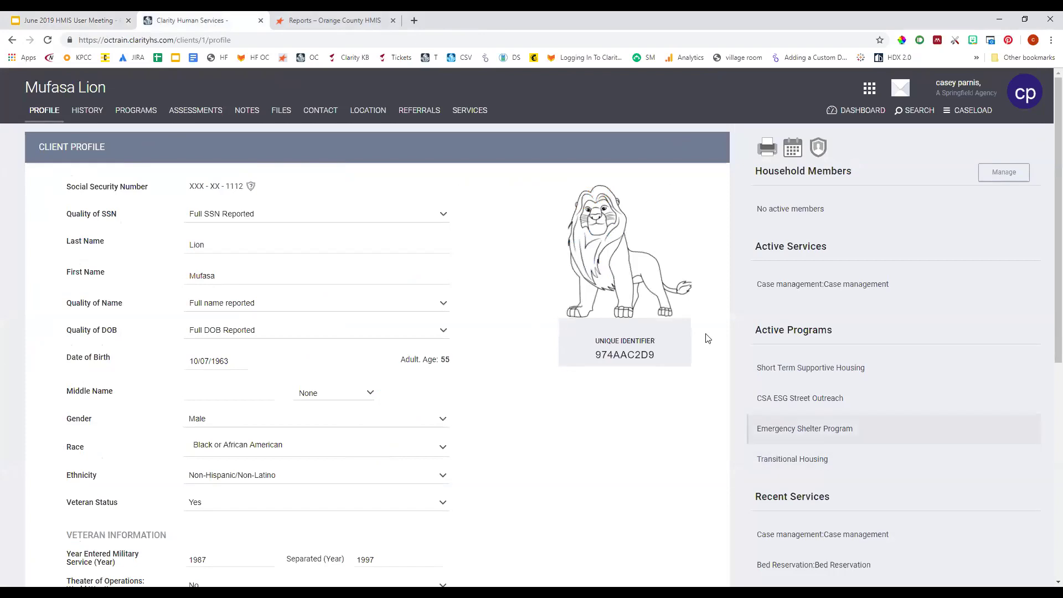
Scroll through the client's History list, then close the June 2019 HMIS User Meeting browser tab.
click(86, 110)
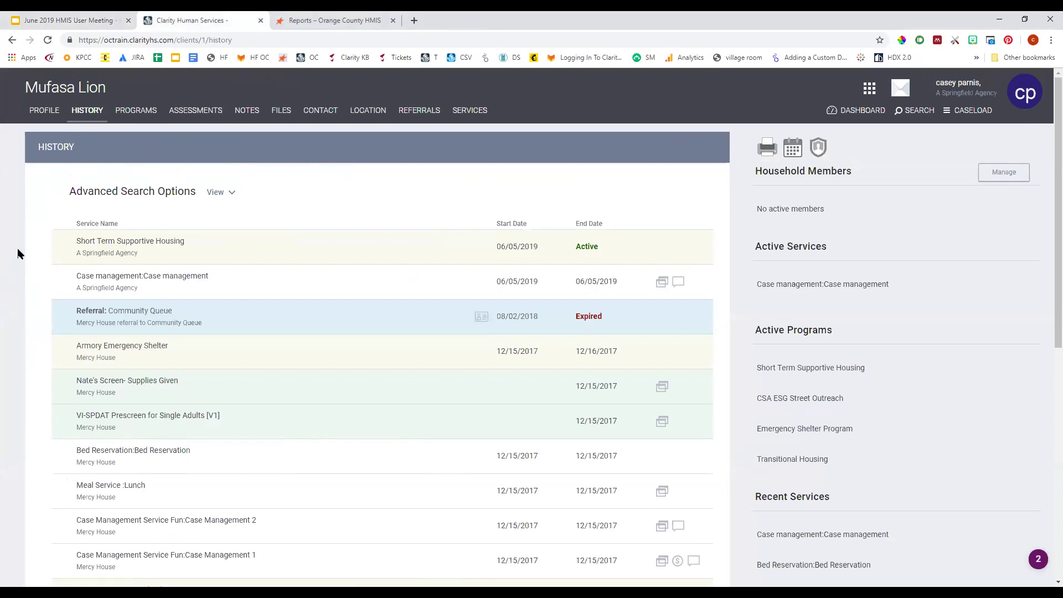
scroll(18, 253, down, 10)
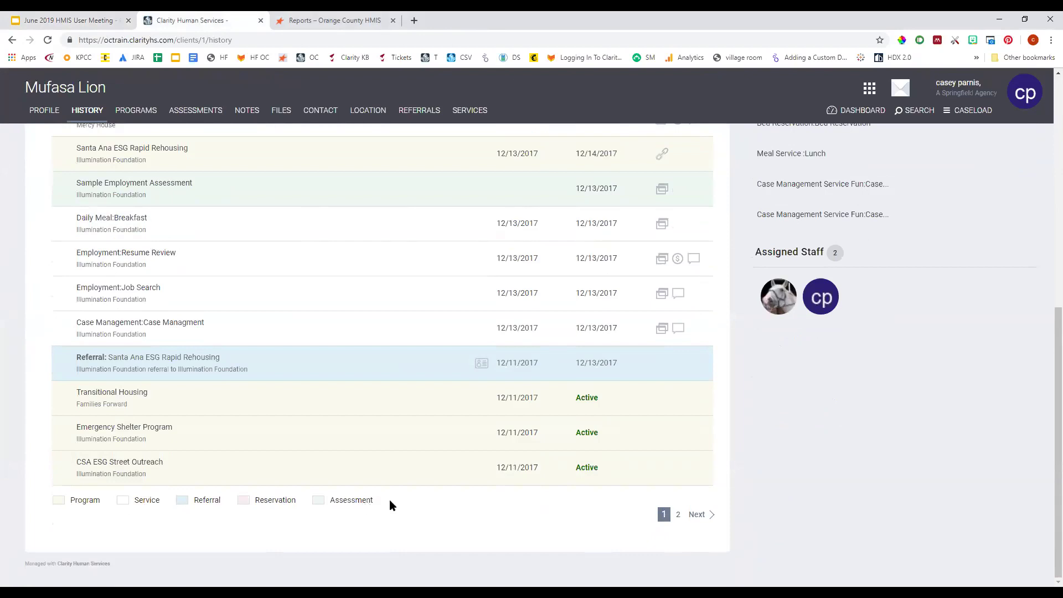
scroll(374, 470, up, 3)
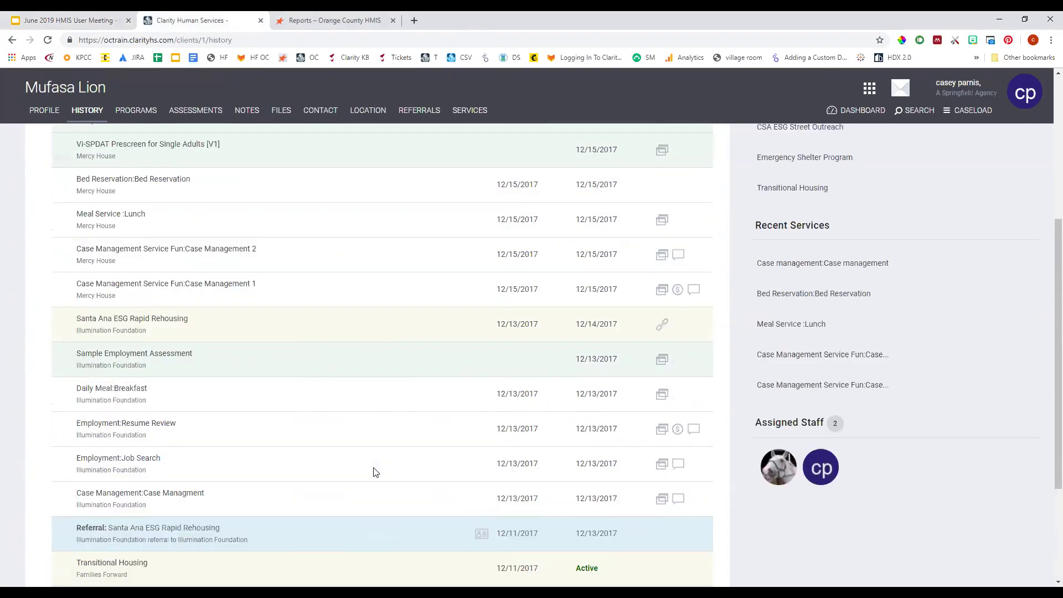
scroll(374, 470, up, 5)
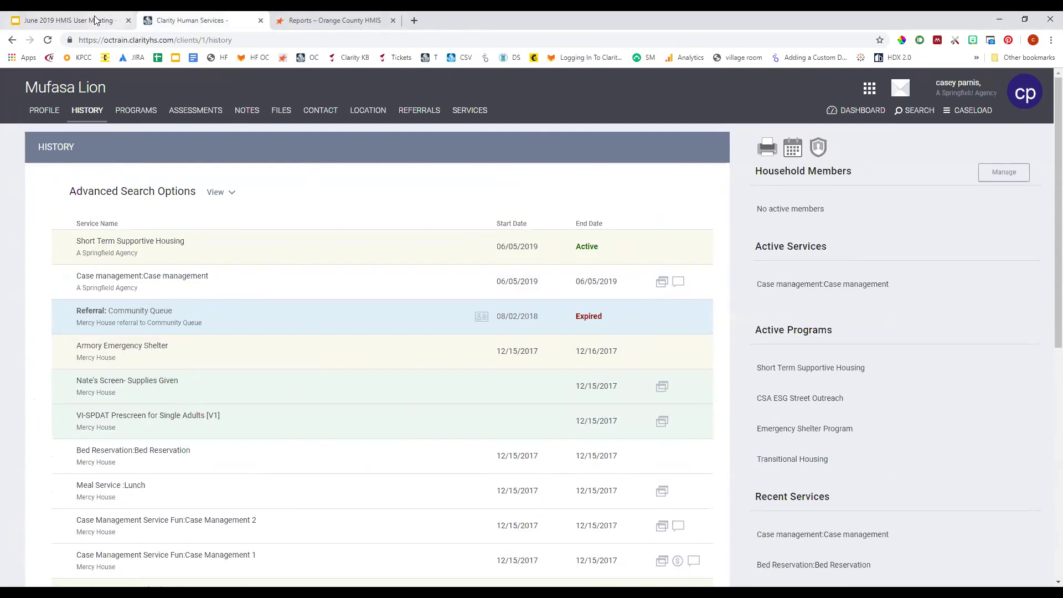
click(128, 21)
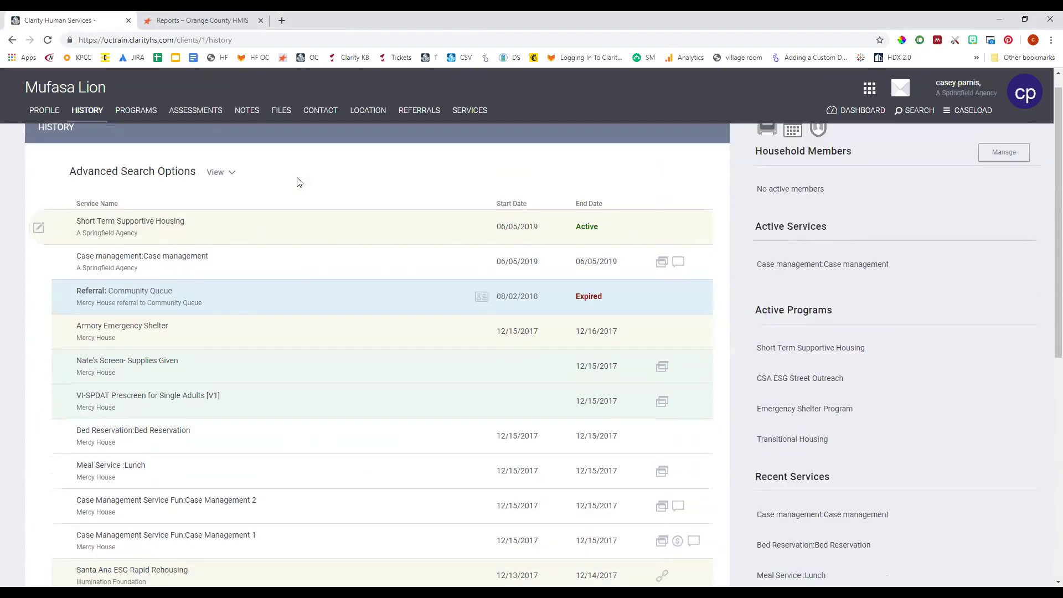
Expand the advanced history search options and look over the category, agency and start date filters.
click(222, 192)
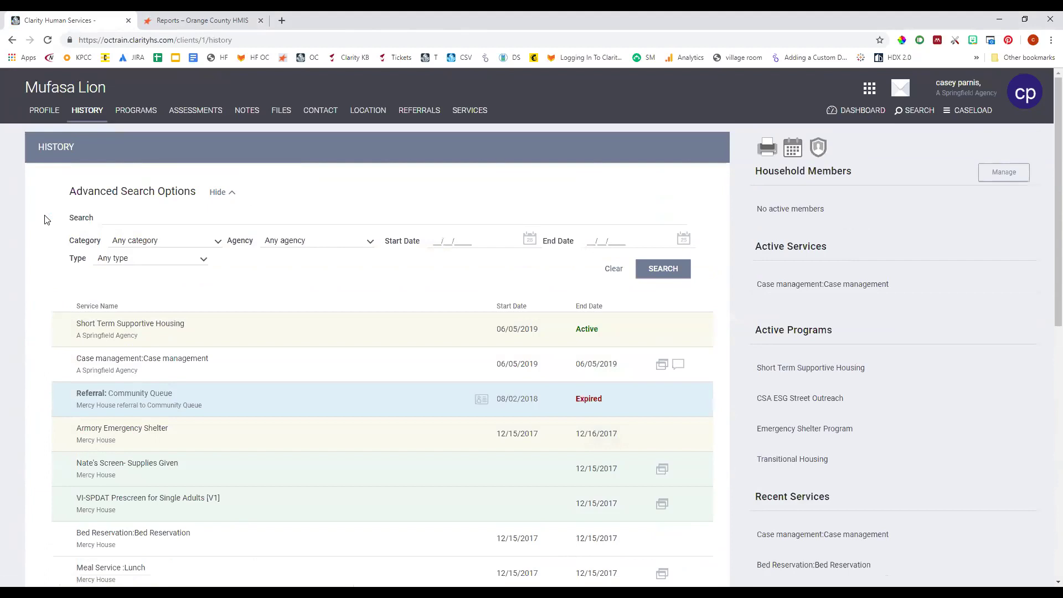
scroll(42, 221, down, 10)
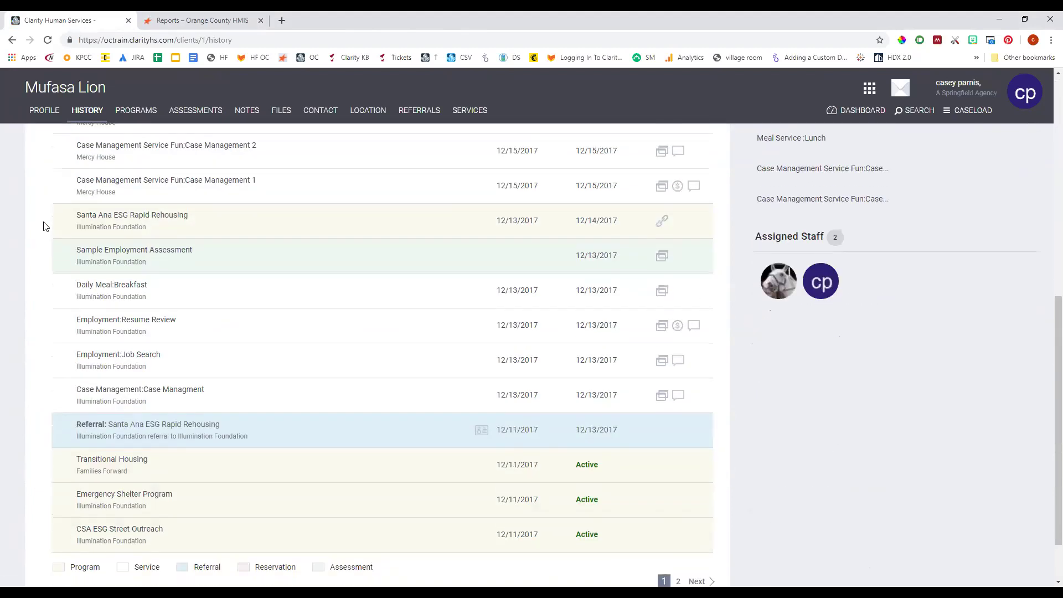
scroll(366, 394, up, 10)
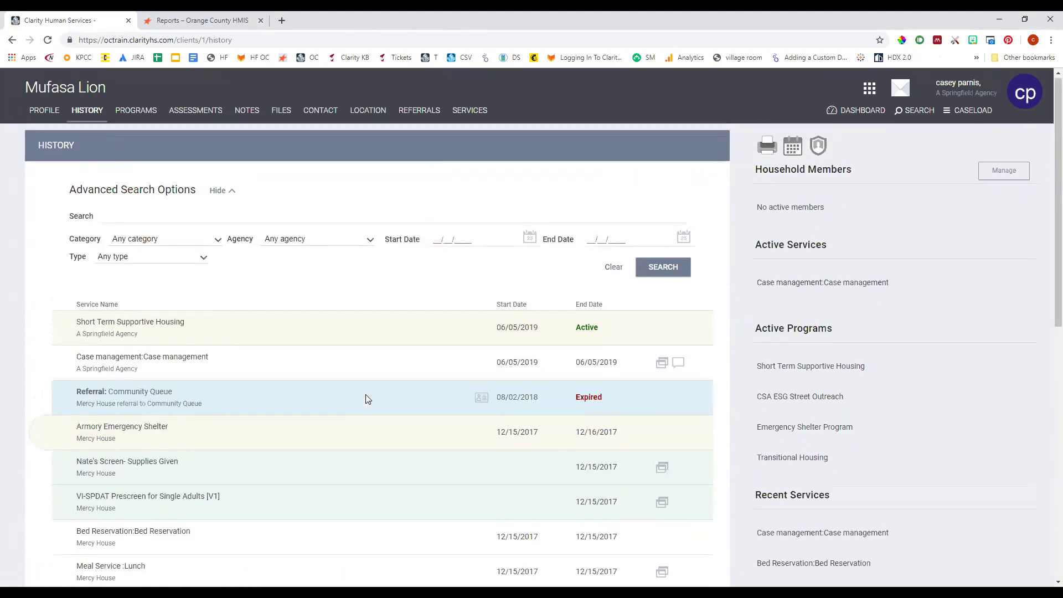
click(219, 192)
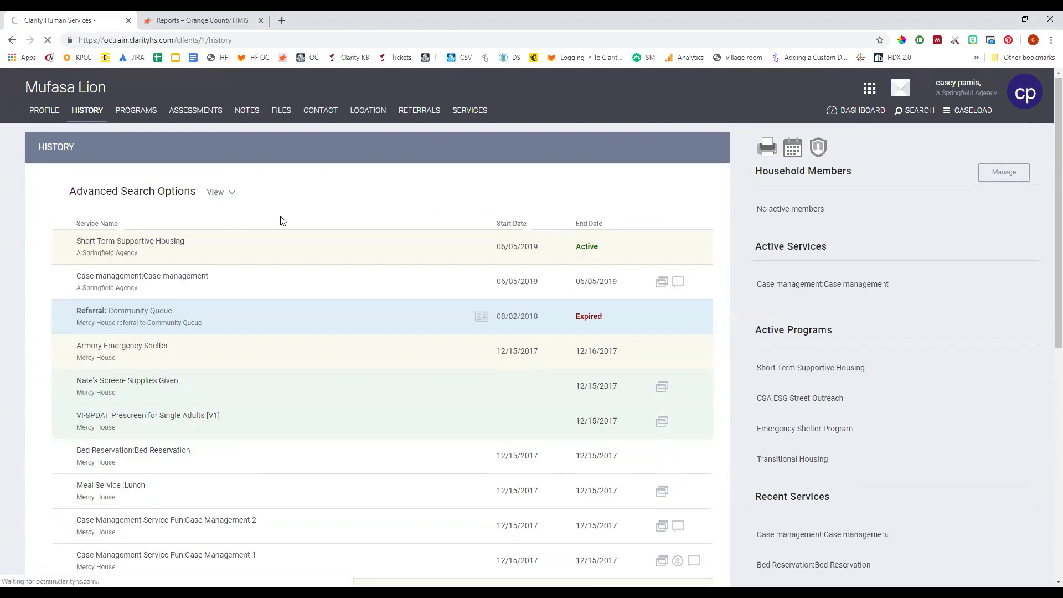
click(231, 194)
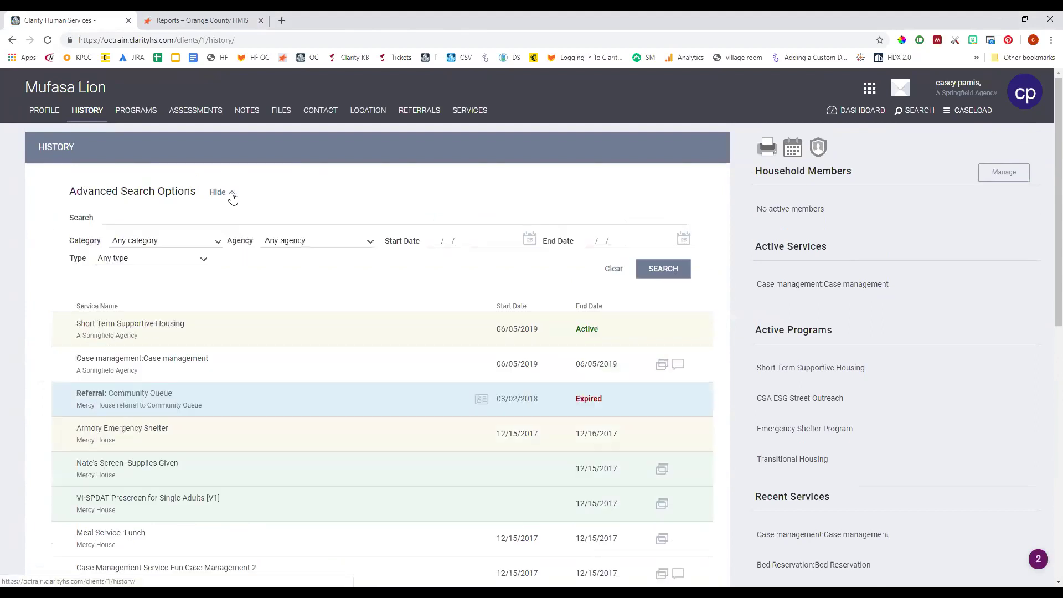
click(148, 240)
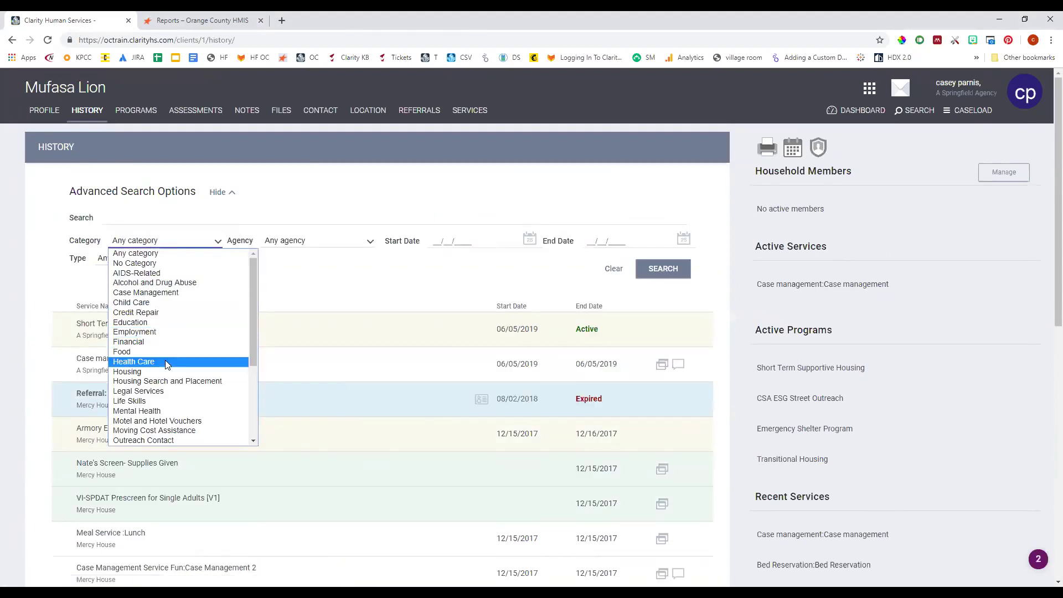
click(333, 245)
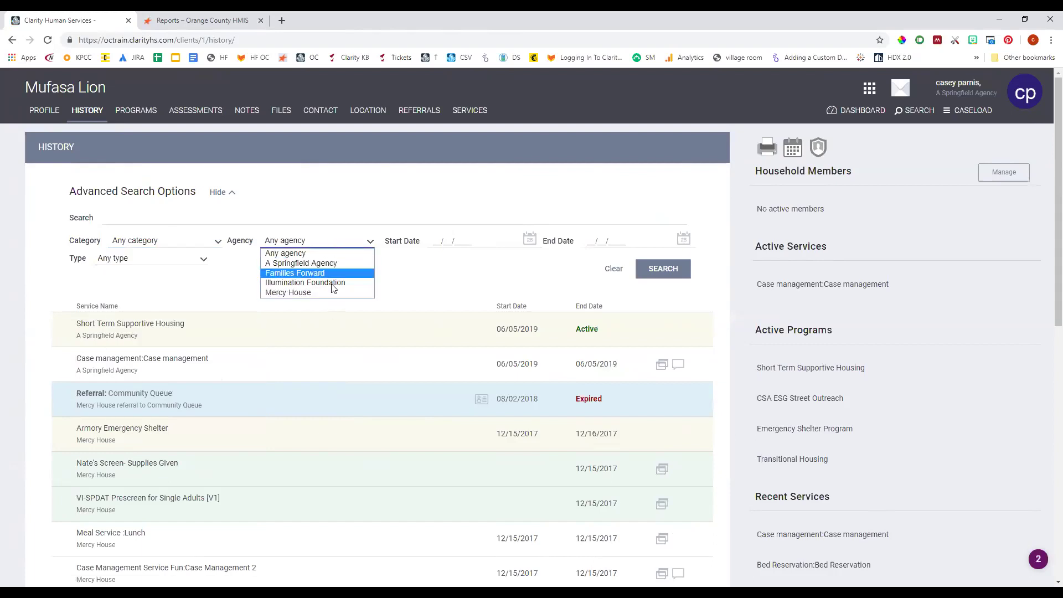
click(285, 253)
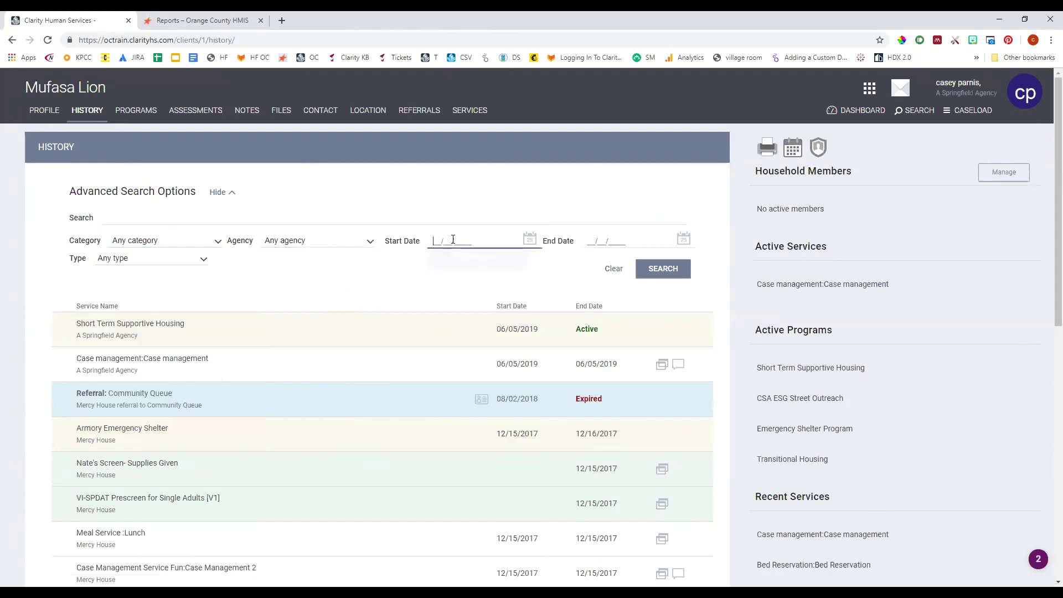
click(451, 240)
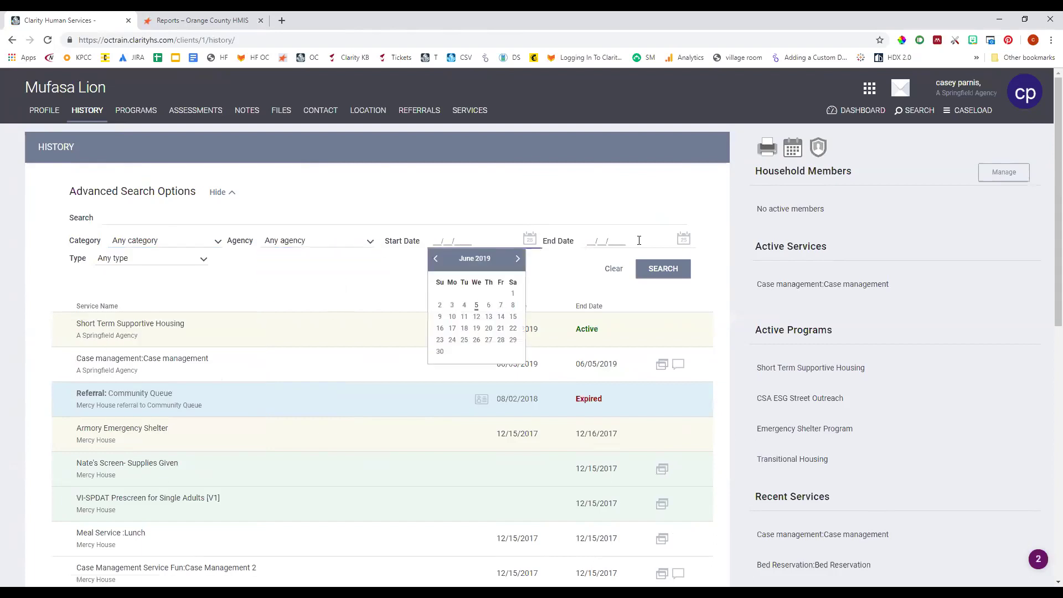
Filter the client's history to Programs entries only.
click(170, 259)
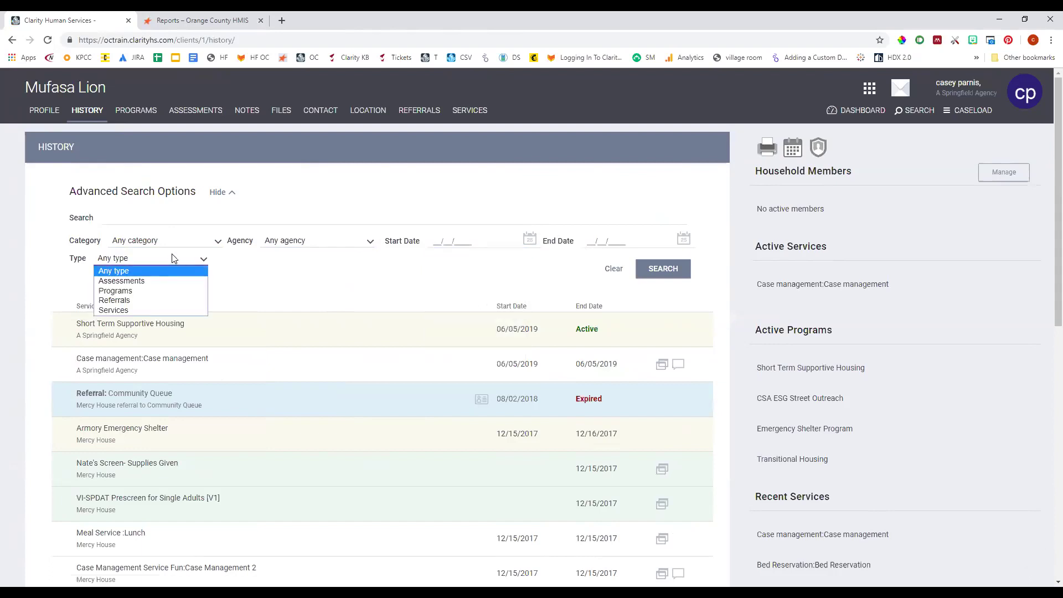
click(162, 292)
click(659, 272)
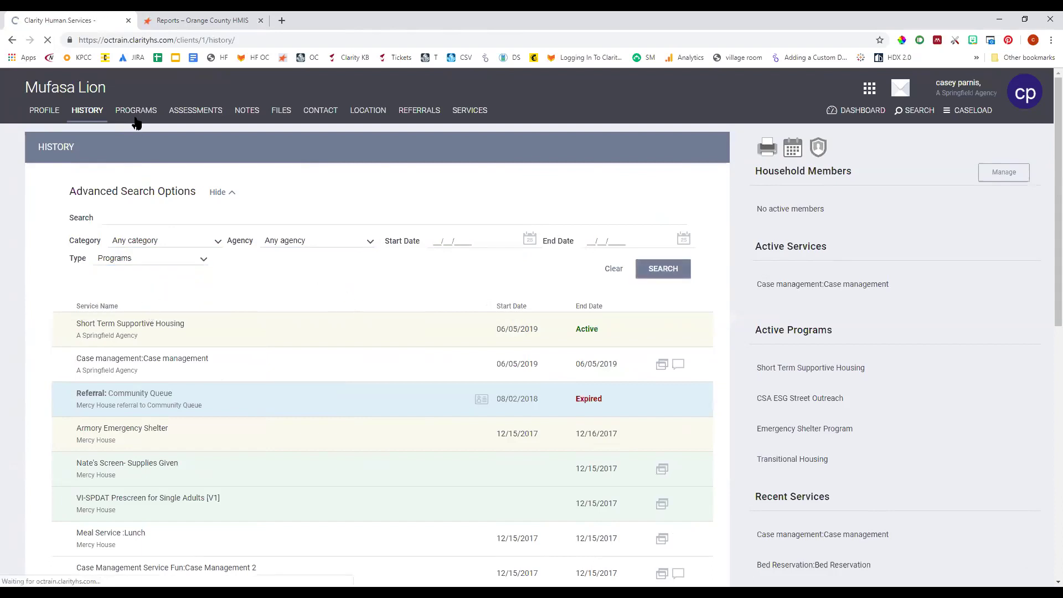
Switch the entry type filter to Services, listing service entries across two pages.
click(162, 258)
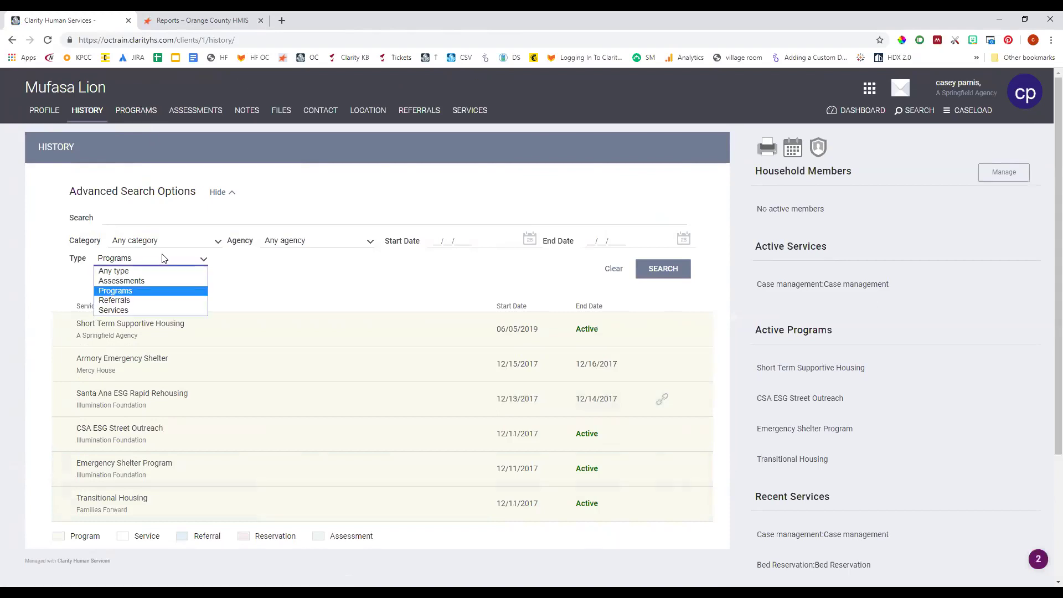
click(167, 310)
click(667, 269)
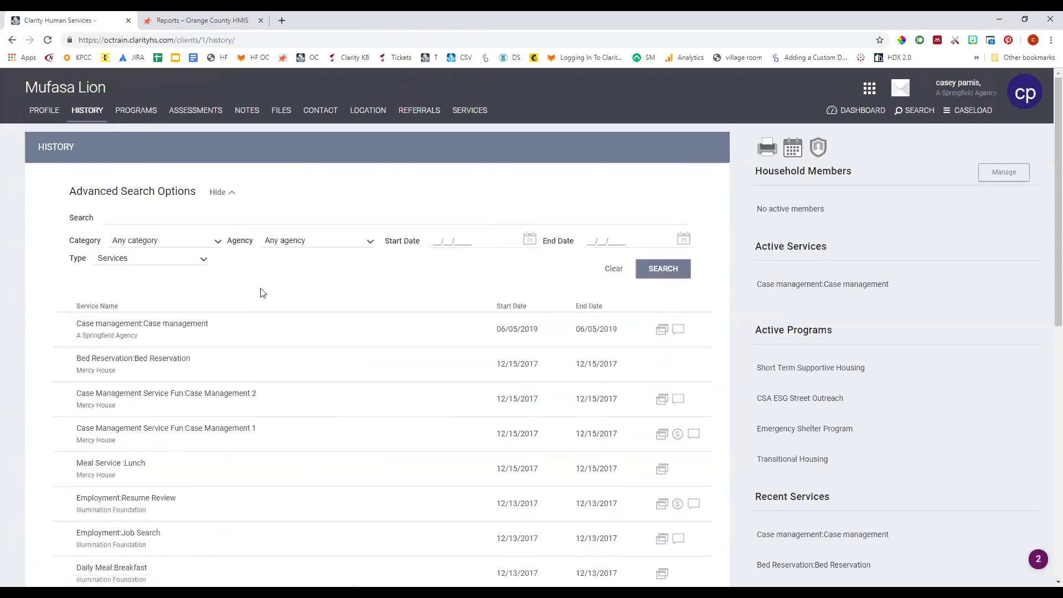
scroll(411, 306, down, 15)
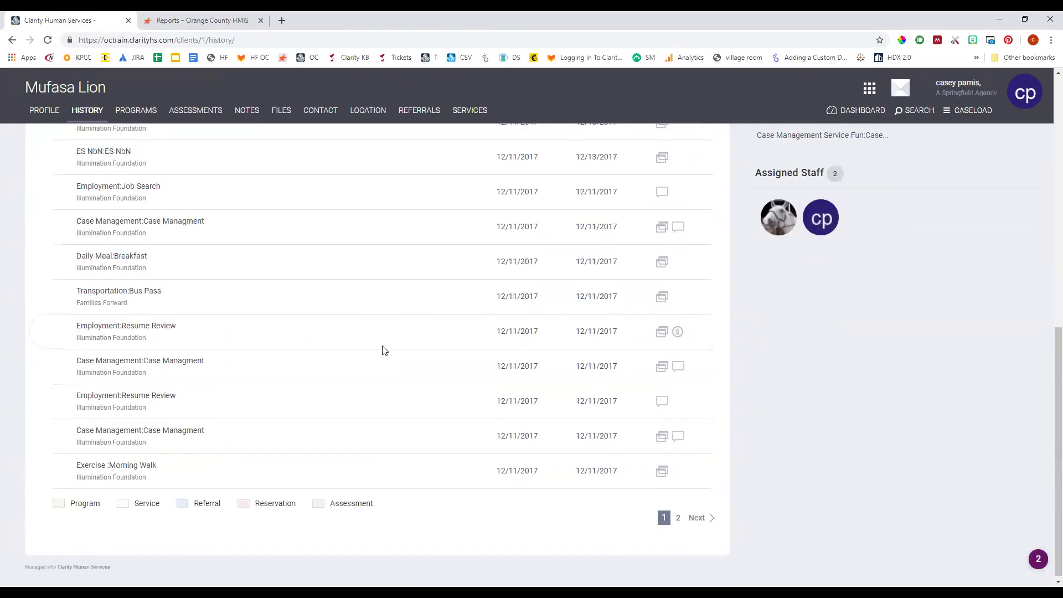
scroll(382, 349, up, 15)
Search the client's history for 'employment'.
click(132, 214)
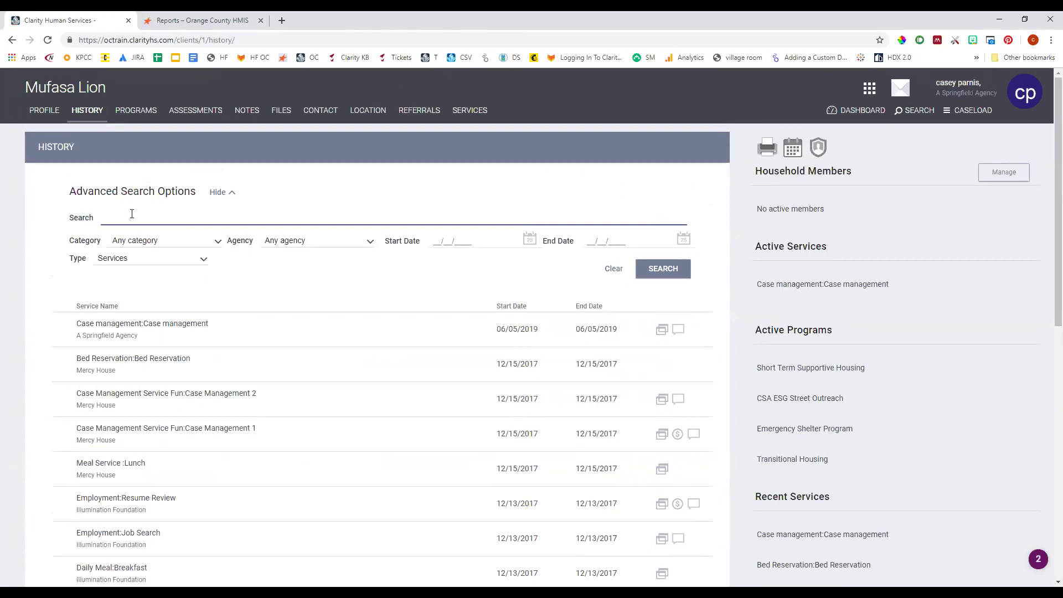
text(employment)
key(Return)
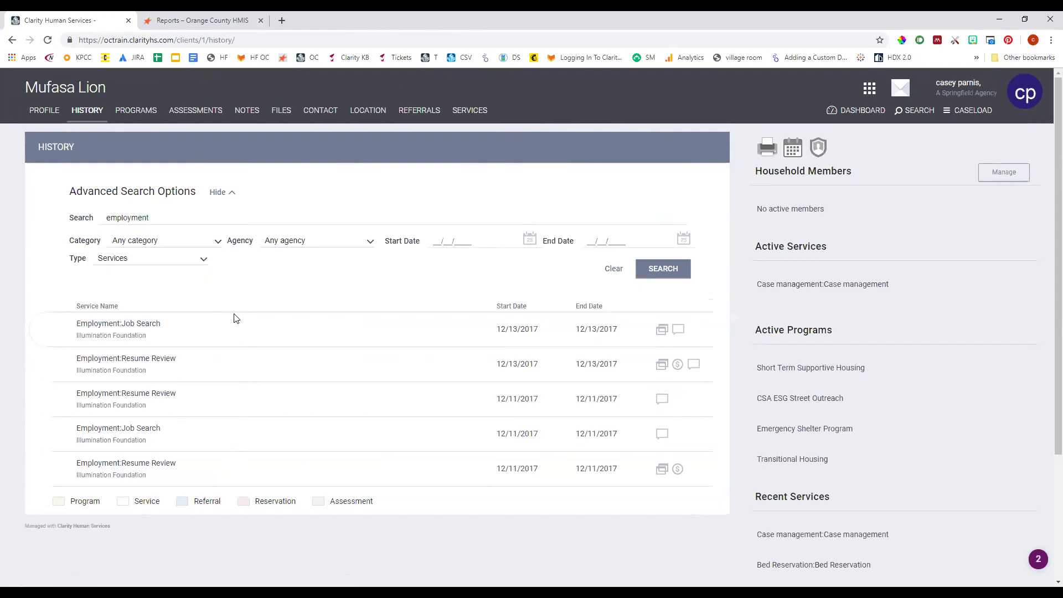
Clear the 'employment' search term, set Type to Any type, and rerun the search.
drag(151, 217, 91, 217)
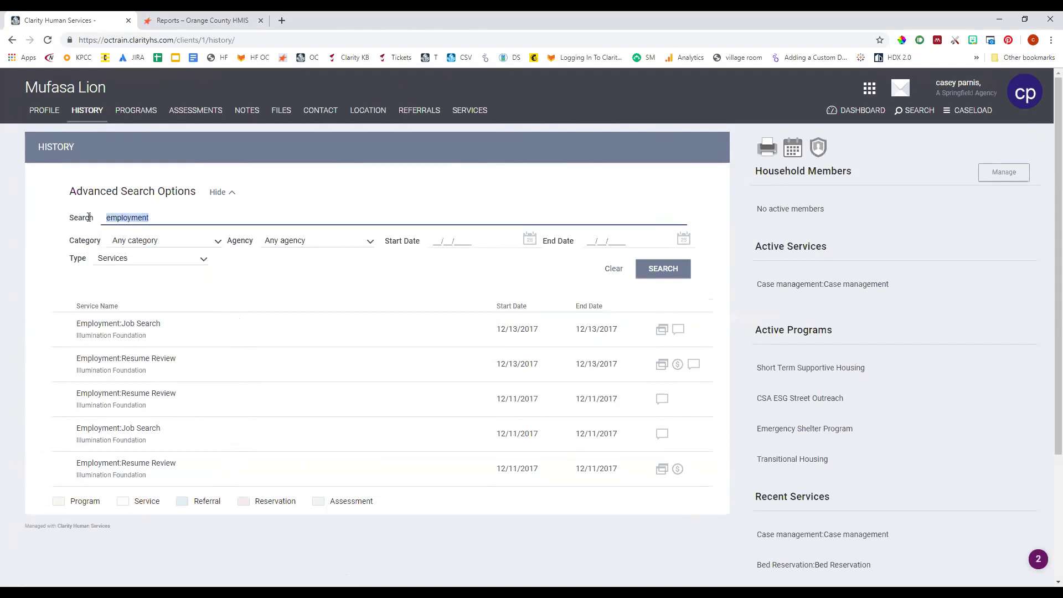
key(BackSpace)
click(136, 258)
click(137, 271)
click(666, 270)
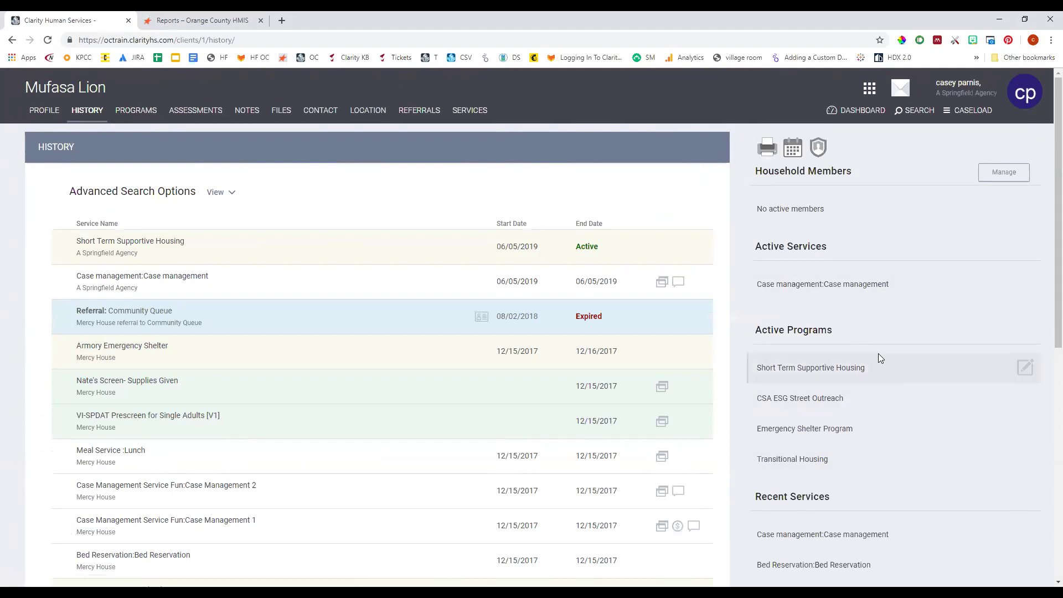
scroll(879, 464, down, 3)
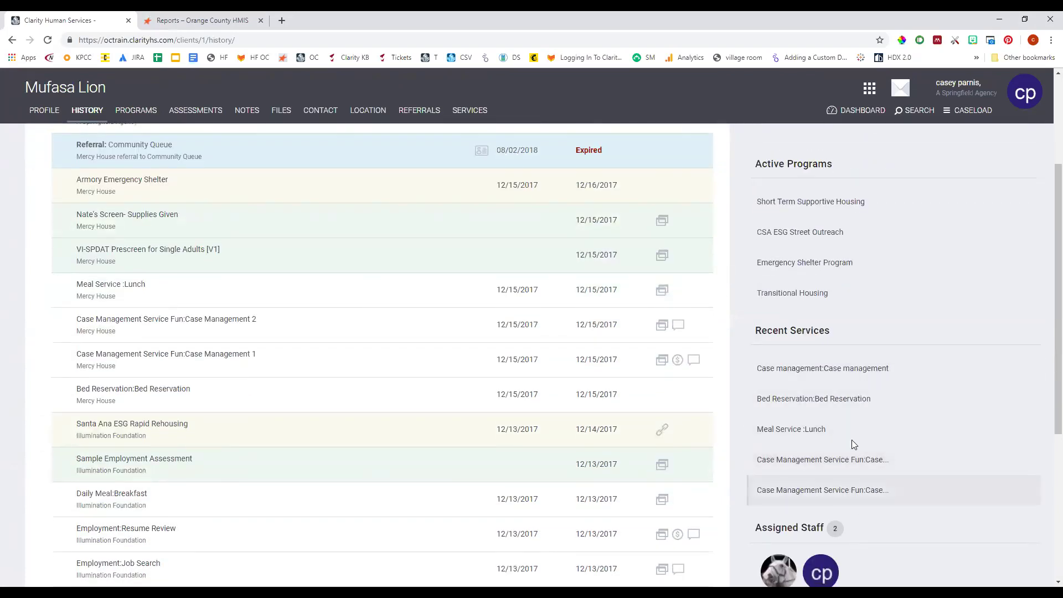
scroll(749, 369, down, 1)
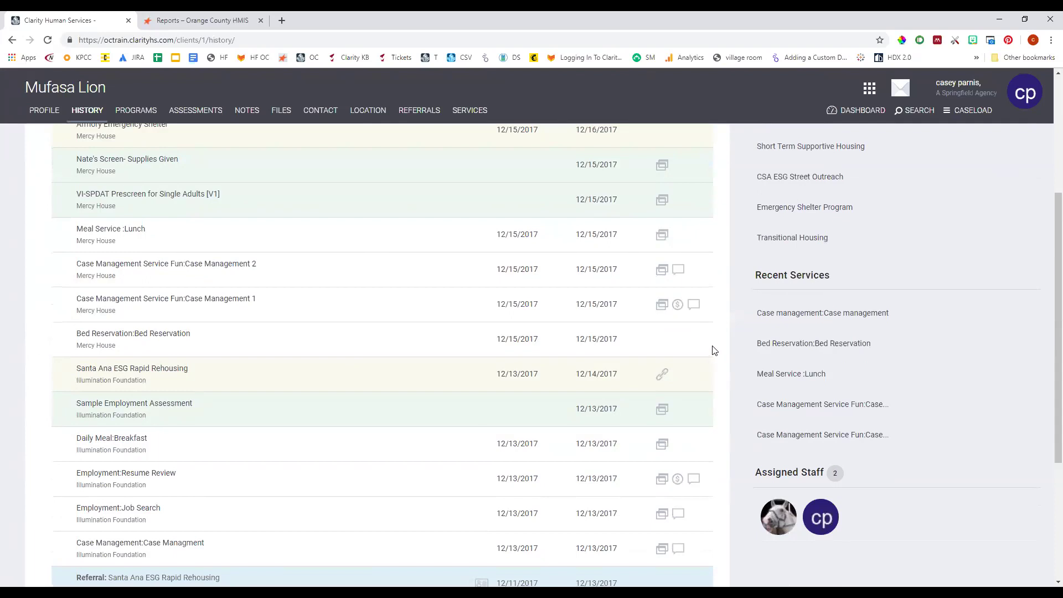
scroll(737, 336, up, 4)
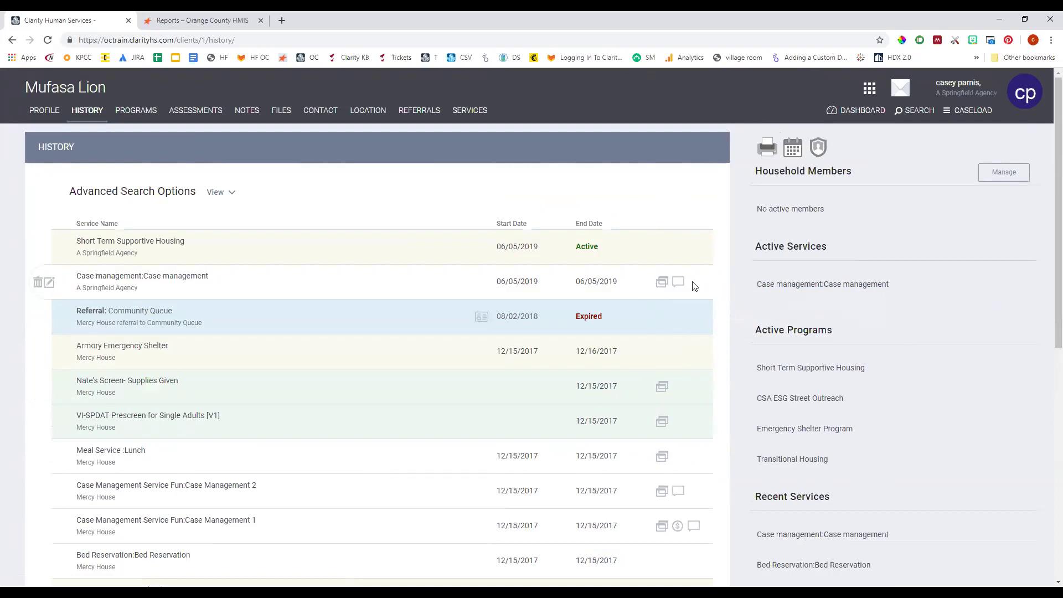
mouse_move(684, 285)
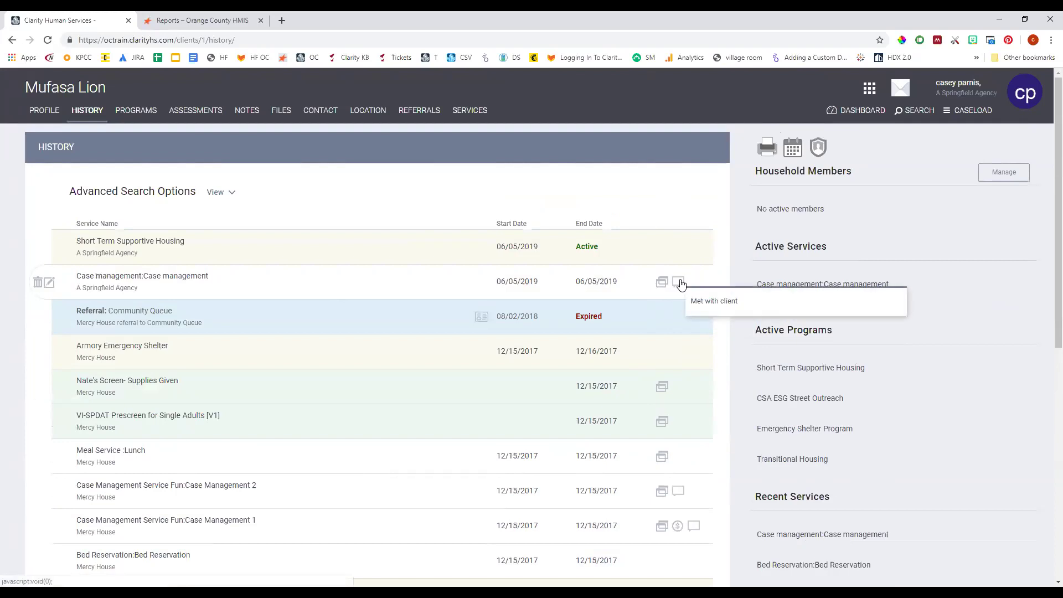
scroll(681, 284, down, 4)
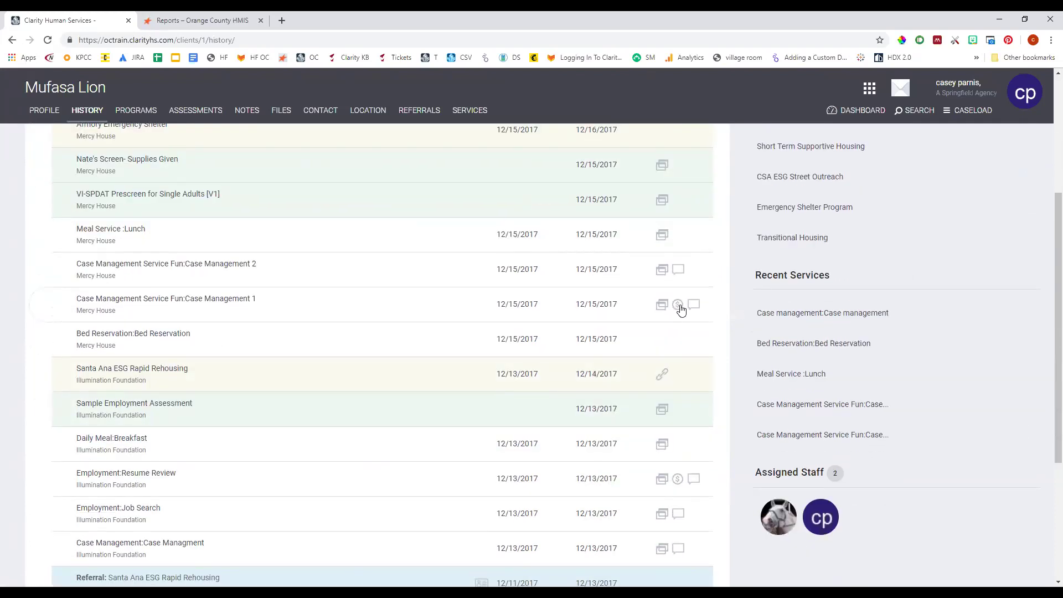
mouse_move(678, 308)
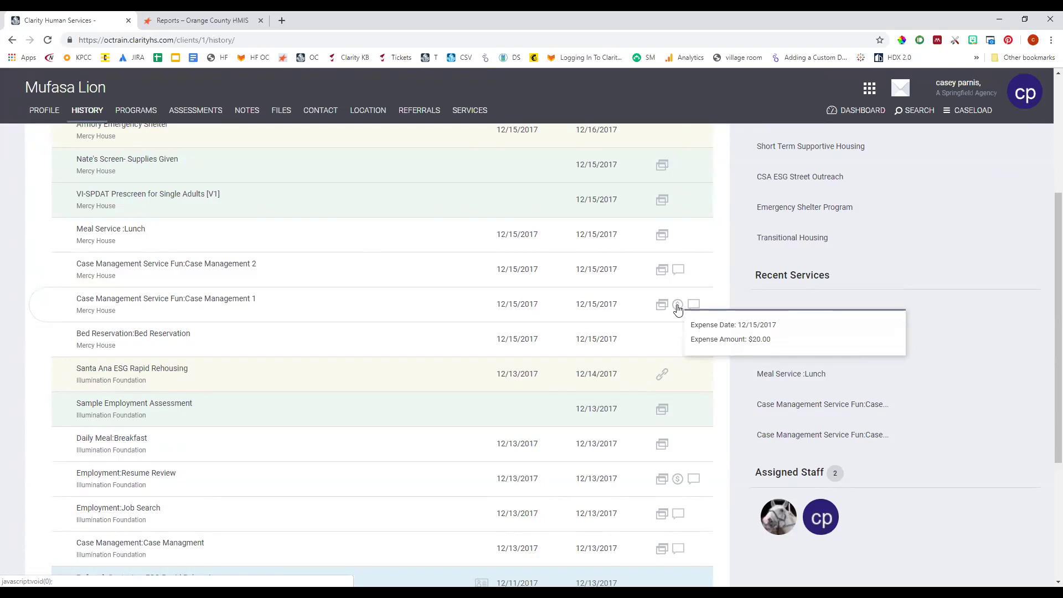
scroll(677, 308, down, 1)
scroll(727, 336, down, 1)
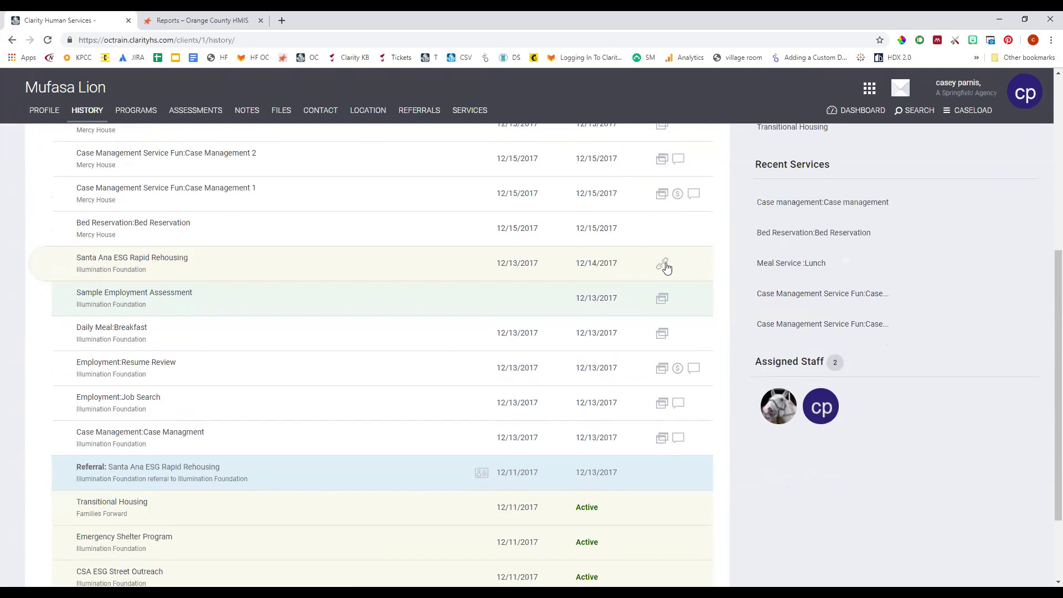
Open the client's Programs page showing six enrollments and the available programs.
mouse_move(662, 266)
scroll(726, 360, up, 6)
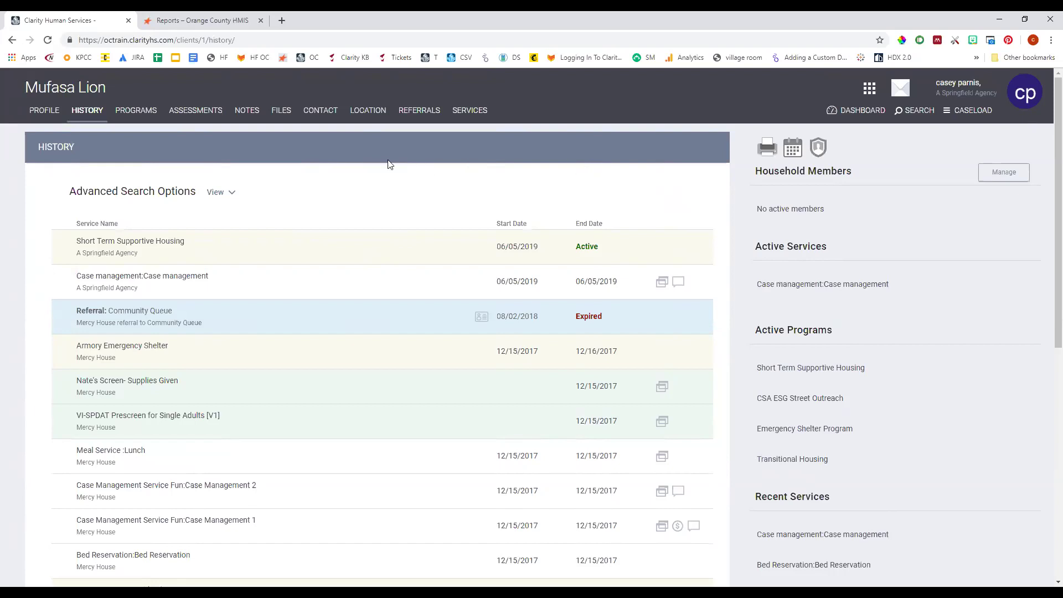
click(142, 114)
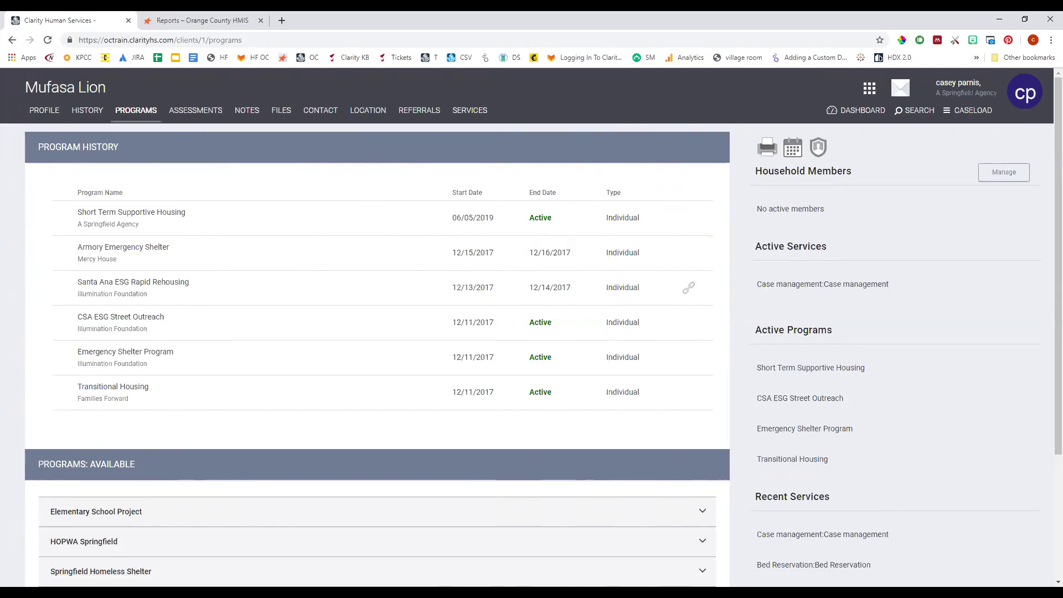
Go back to the client's History page, headed by Short Term Supportive Housing.
click(89, 113)
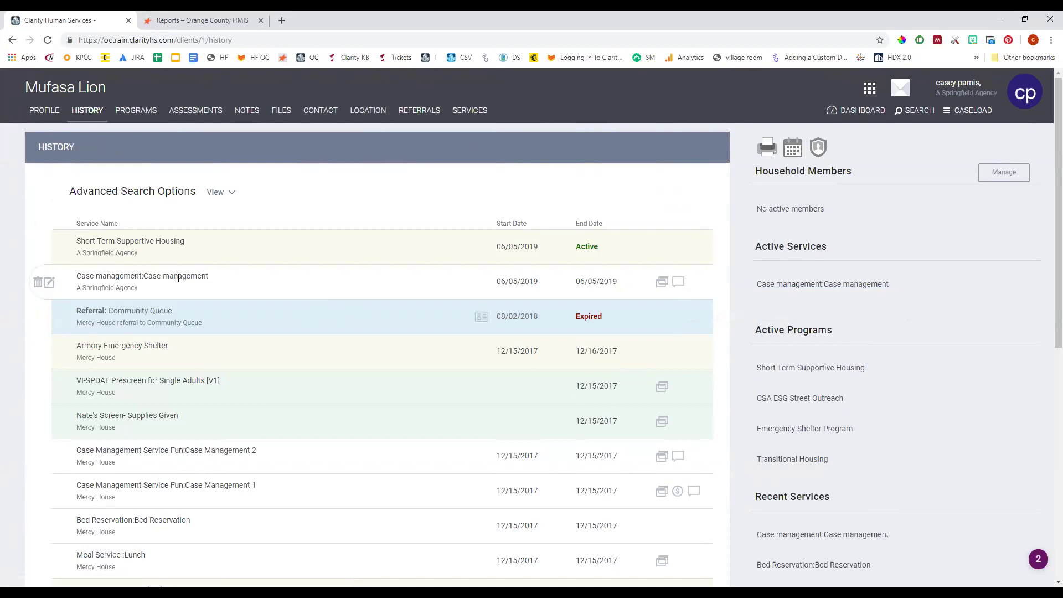
Re-save the Case management service entry without changes.
click(48, 283)
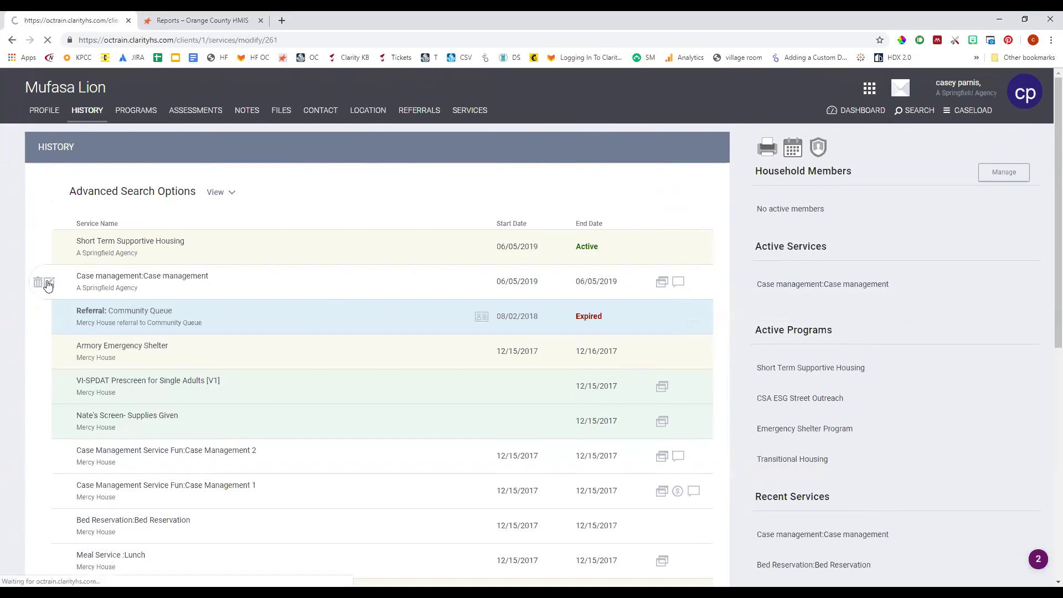
scroll(268, 446, down, 4)
scroll(266, 444, up, 2)
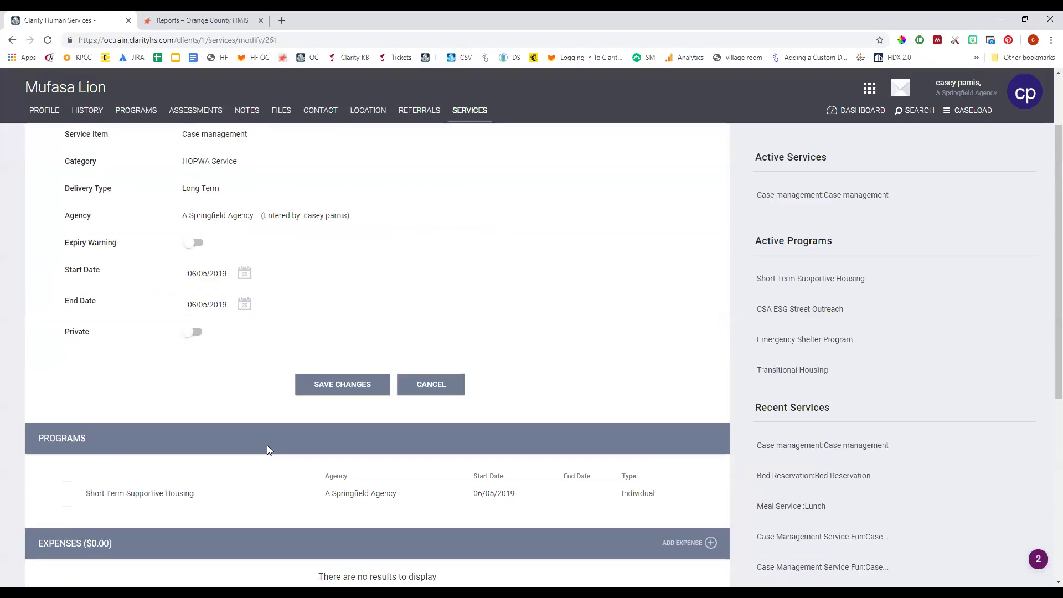
scroll(267, 448, down, 6)
click(334, 523)
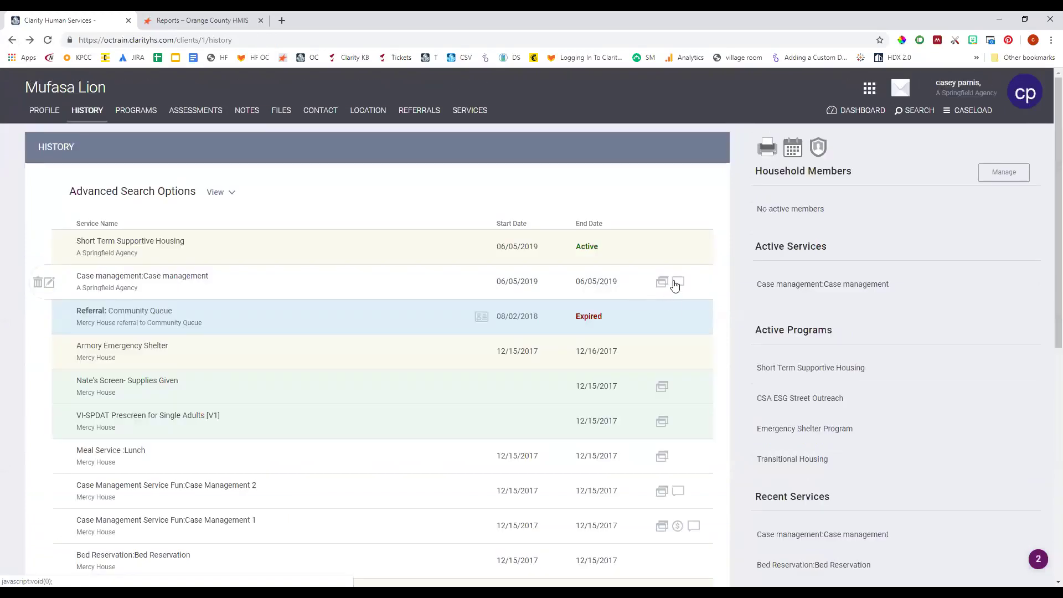
Show the client's Notes page with four notes and the Missing ID public alert.
mouse_move(676, 285)
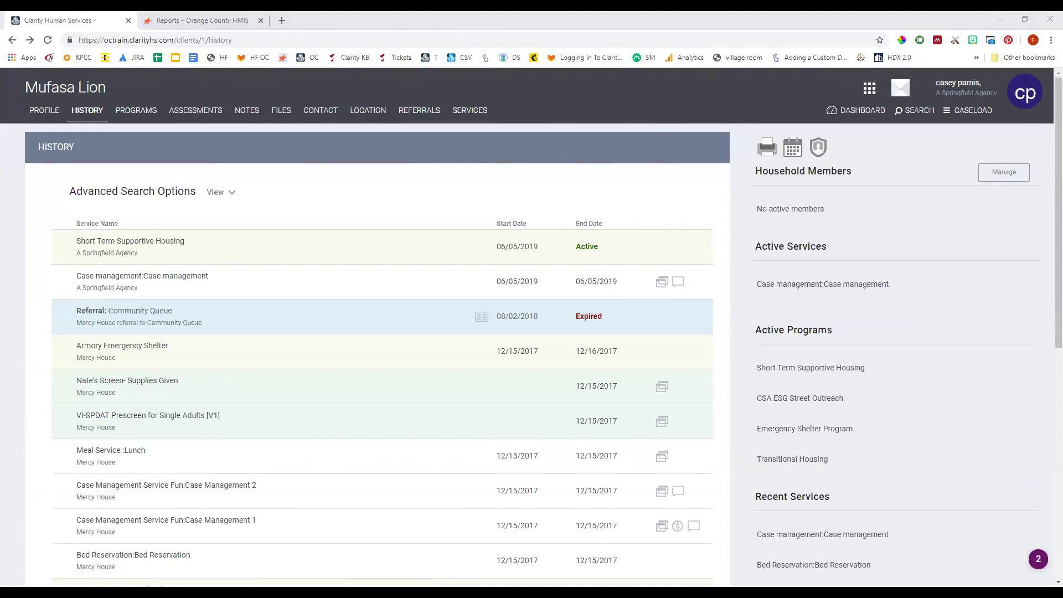
mouse_move(676, 530)
scroll(723, 458, down, 1)
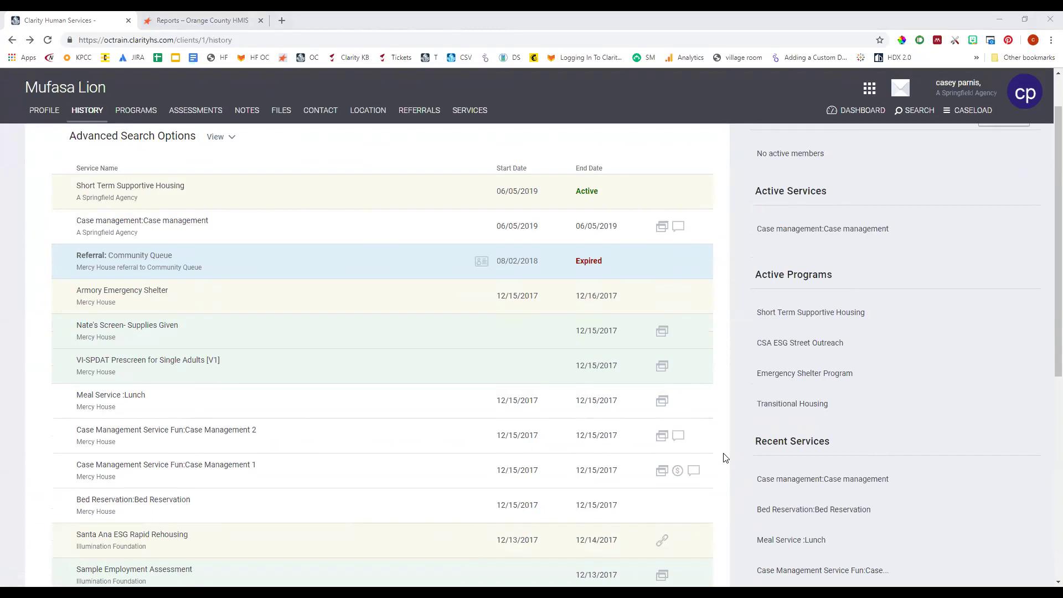
mouse_move(693, 470)
scroll(732, 445, up, 1)
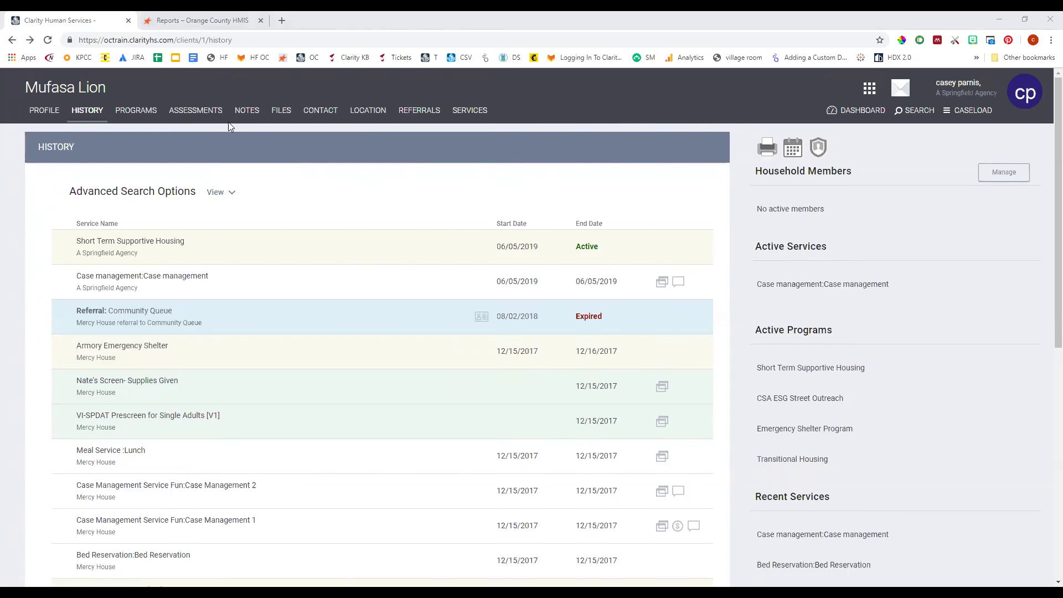
click(244, 113)
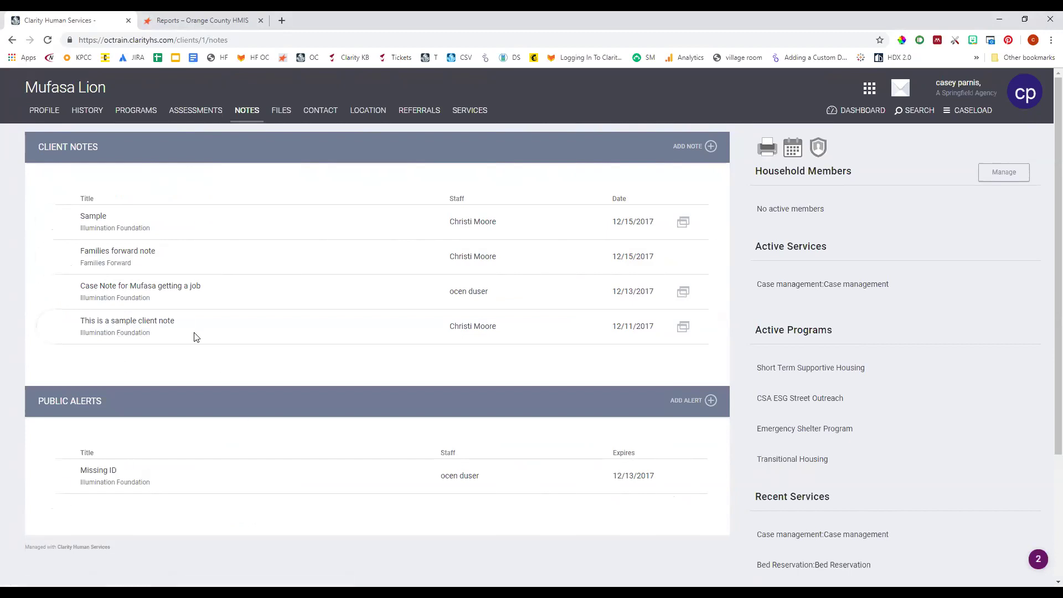
click(98, 110)
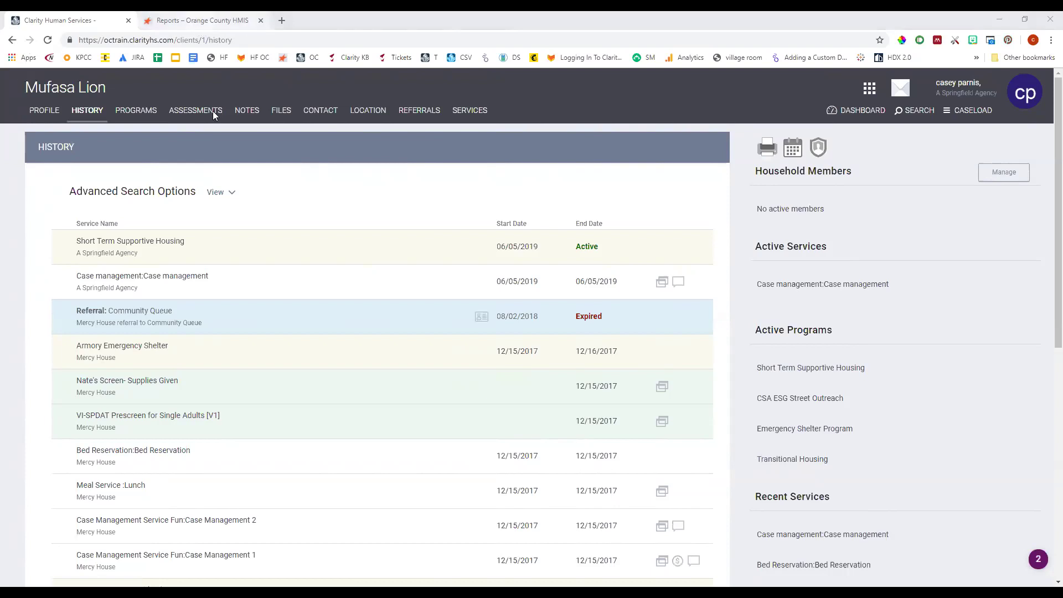
Switch to the next browser tab, the Orange County HMIS site.
key(ctrl+Tab)
Reload the Orange County HMIS site, view HUD System Performance Reports, then go to the Reports page.
key(F5)
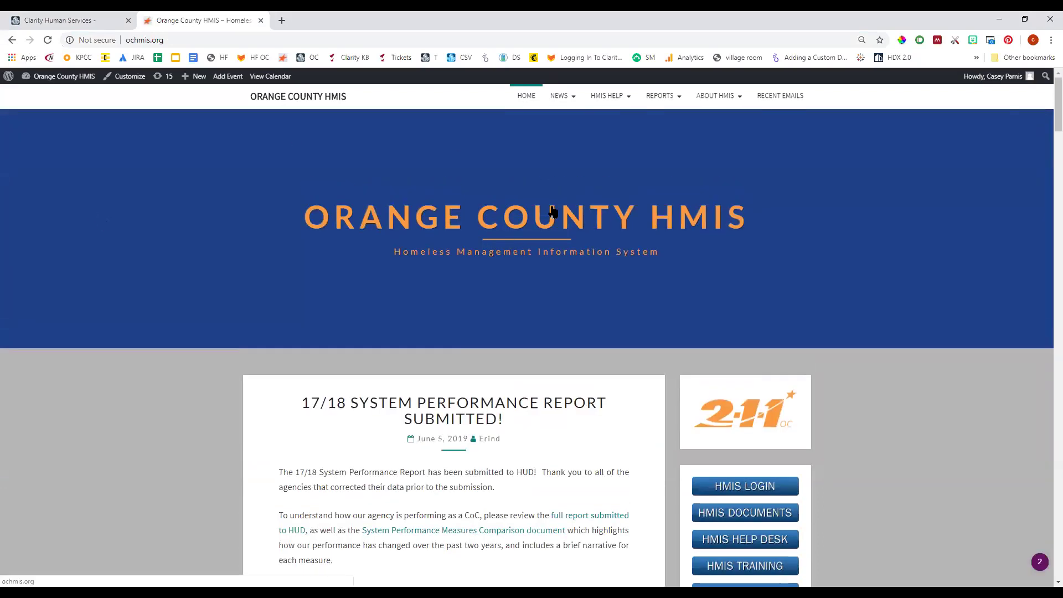
mouse_move(664, 97)
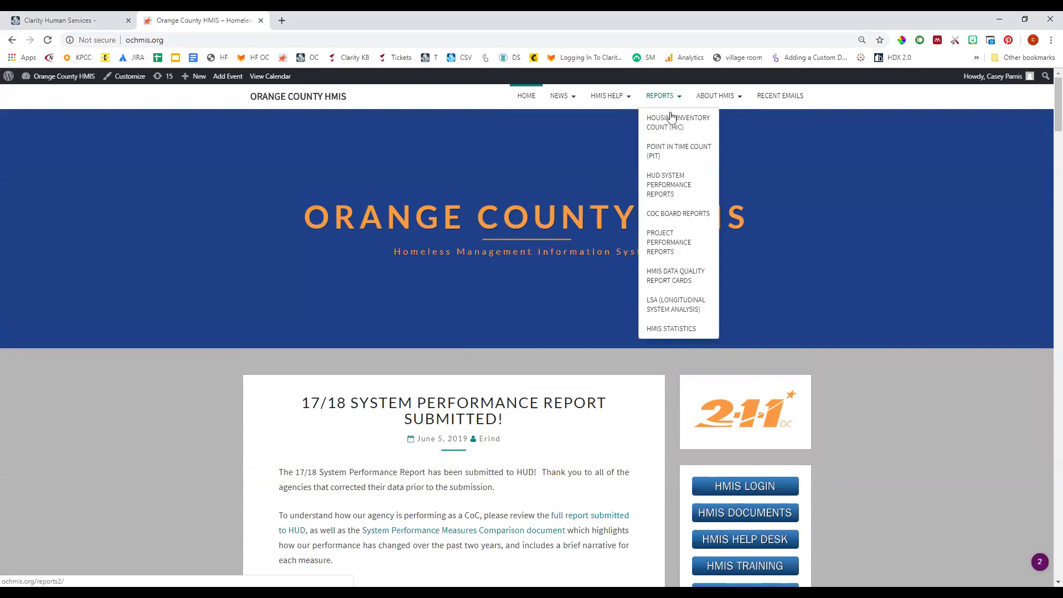
click(680, 190)
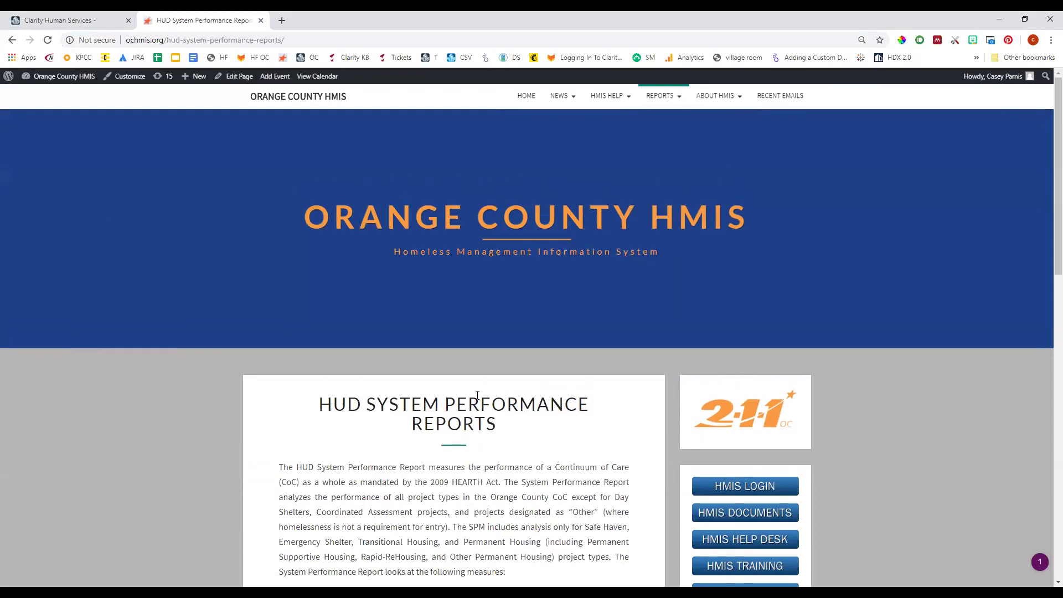
scroll(546, 382, down, 4)
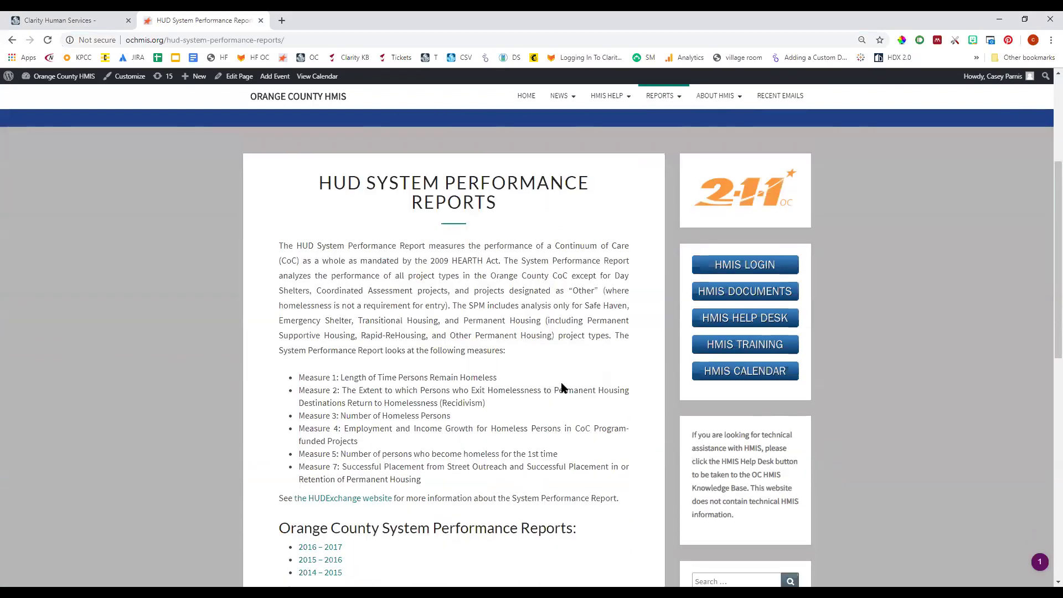
scroll(561, 388, up, 4)
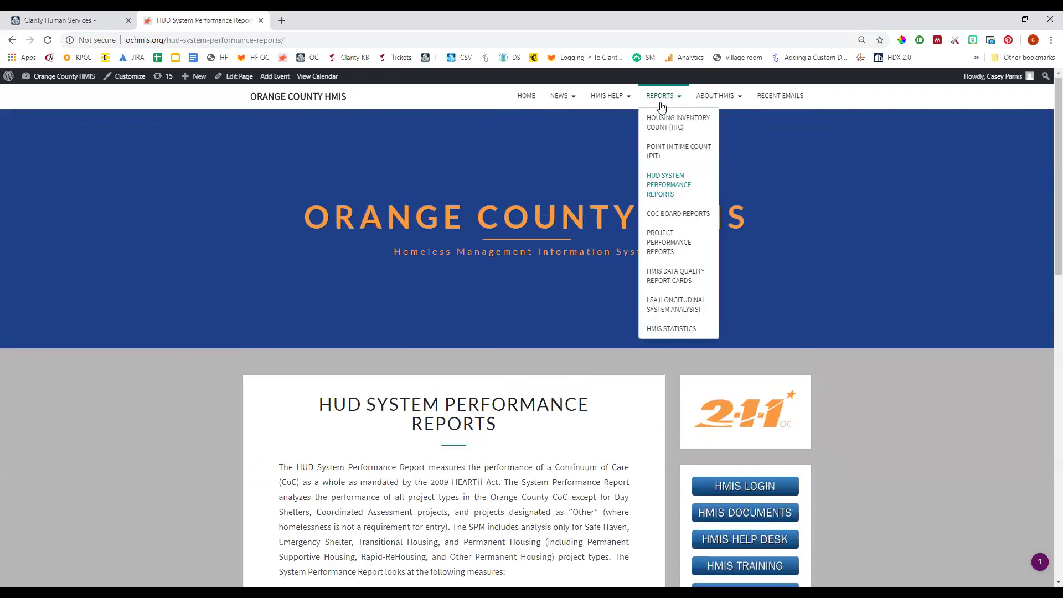
click(660, 96)
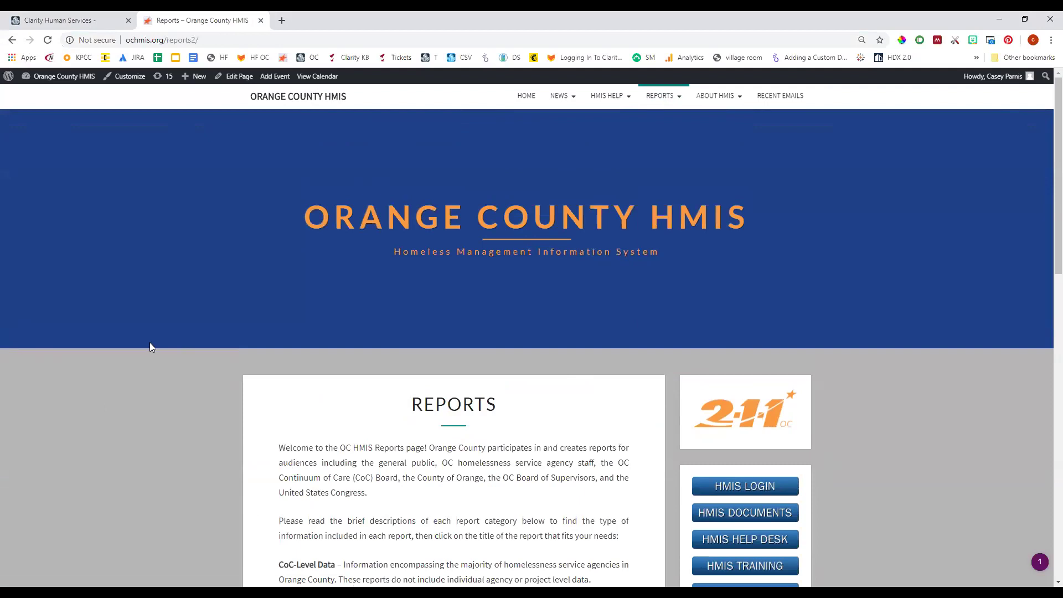
Open Data Quality Report Cards from the Type of Data table in a new tab, then return to Reports.
scroll(150, 342, down, 5)
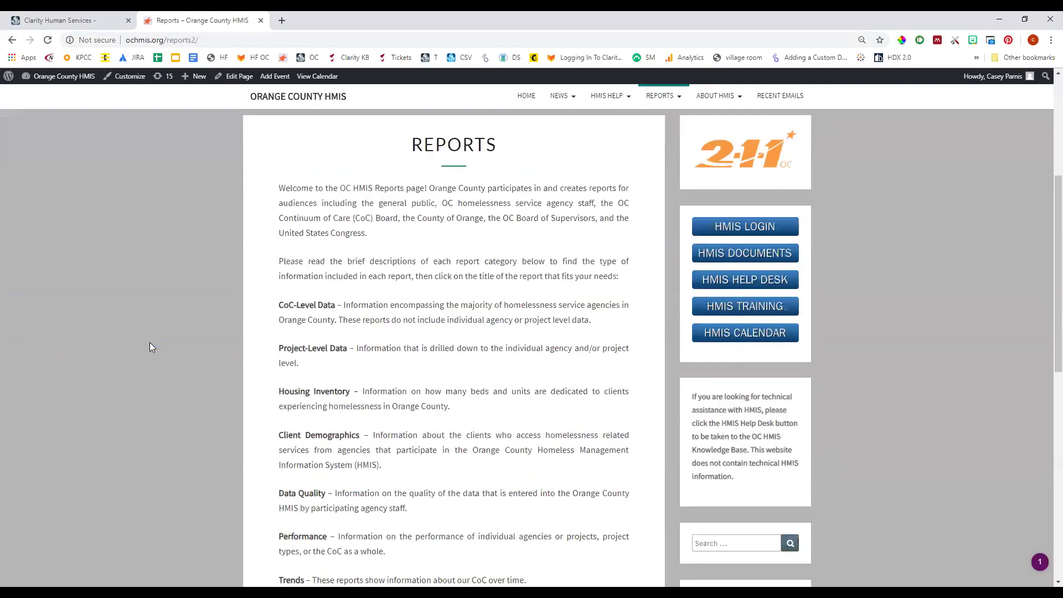
scroll(149, 342, down, 1)
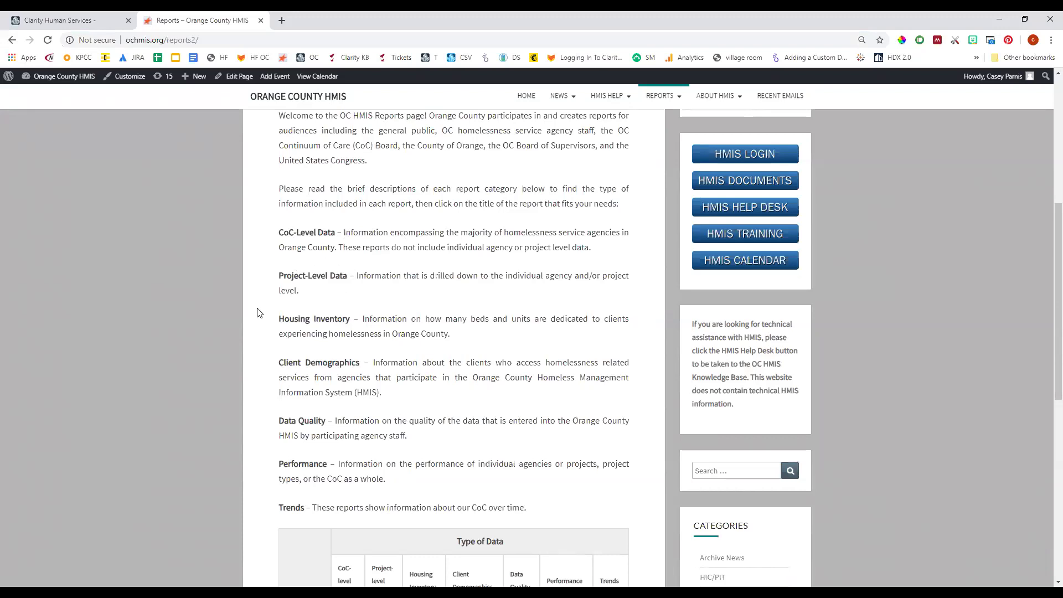
scroll(256, 313, down, 5)
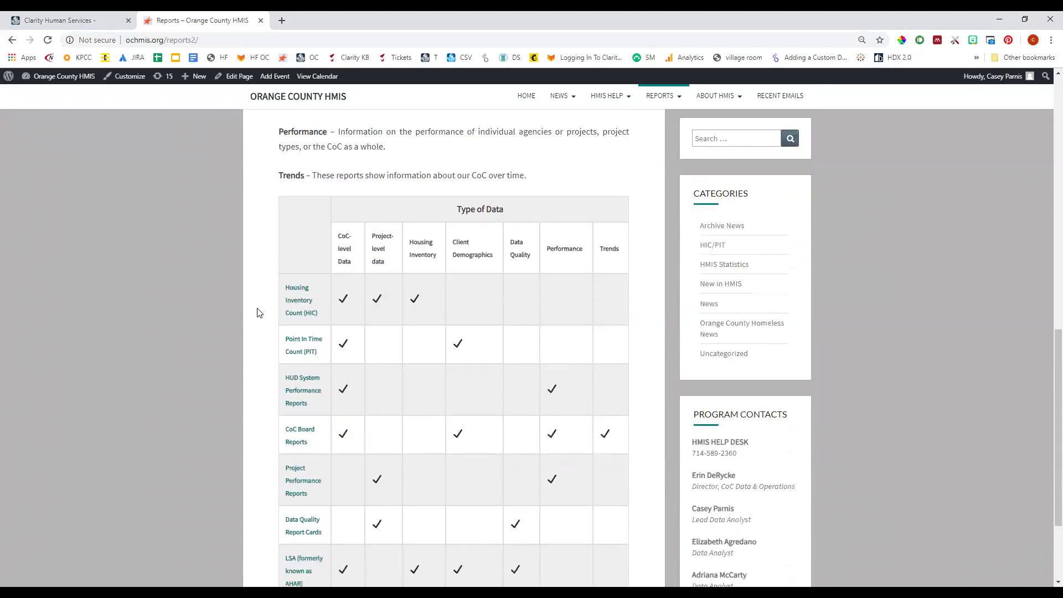
scroll(257, 313, down, 1)
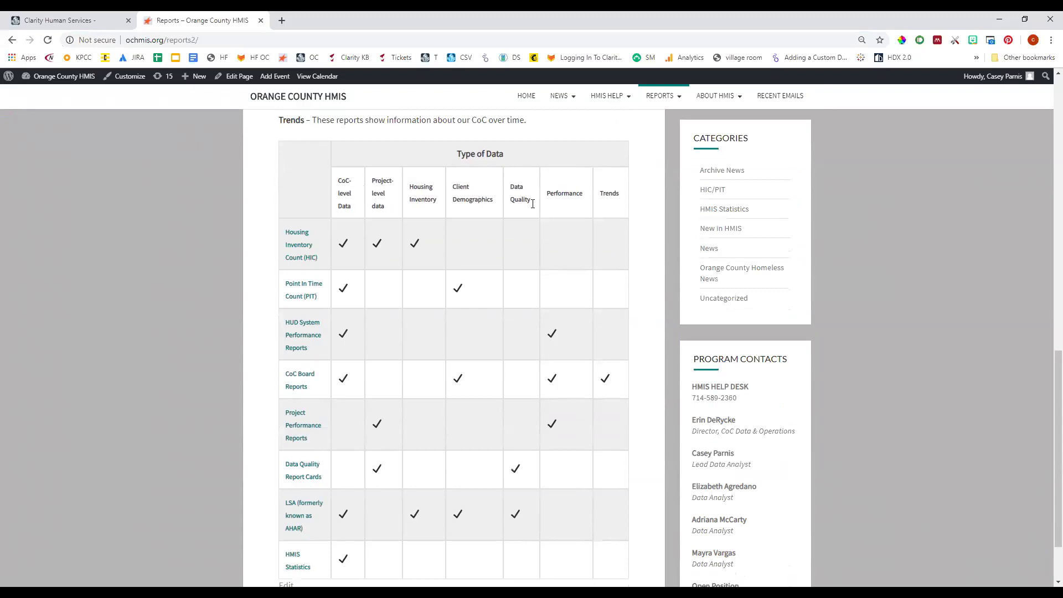
scroll(588, 217, down, 1)
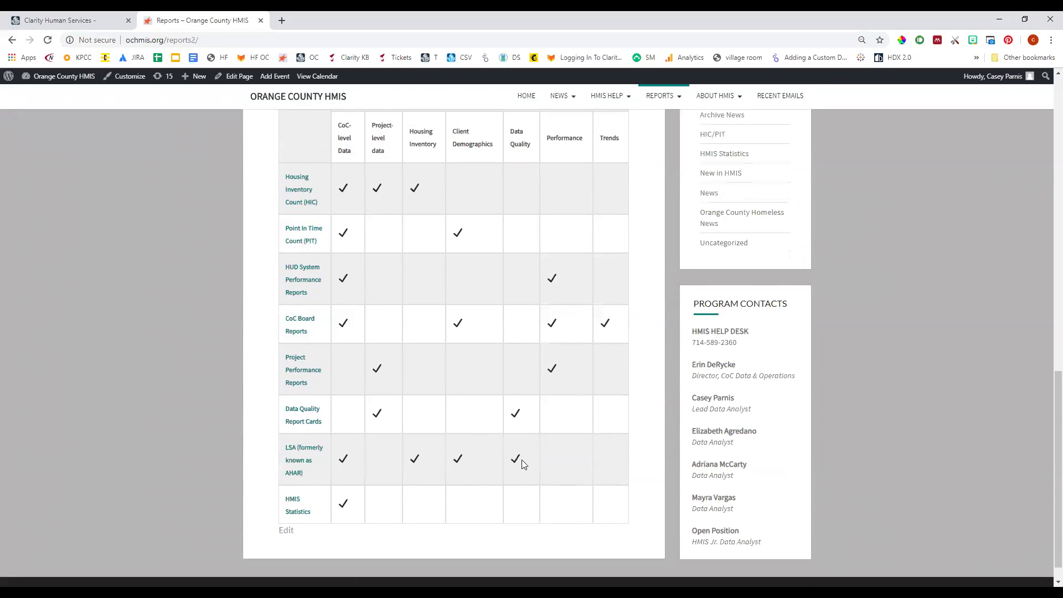
right_click(302, 424)
click(313, 427)
click(338, 19)
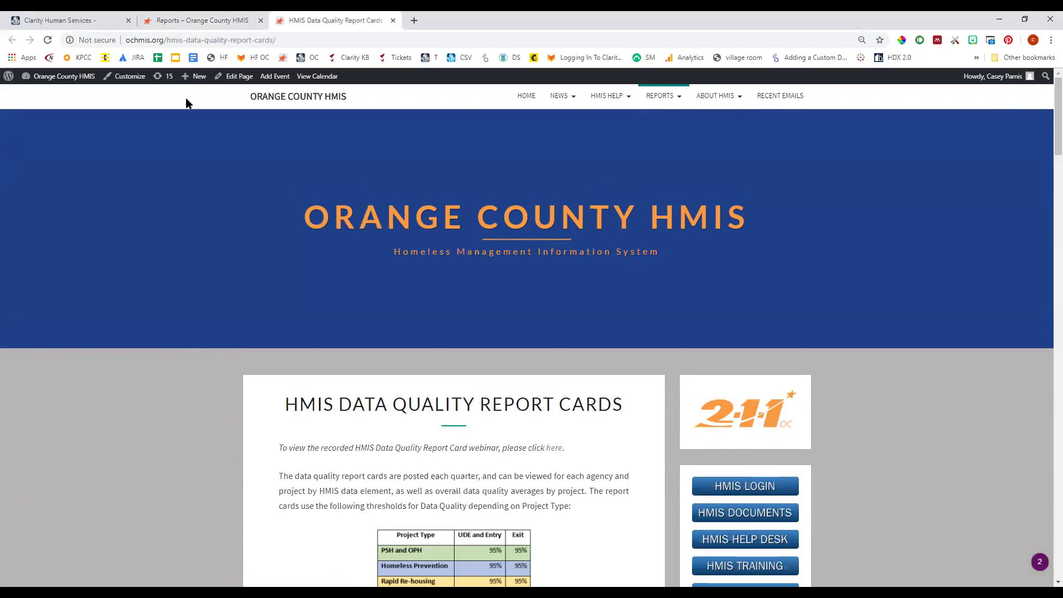
key(ctrl+shift+Tab)
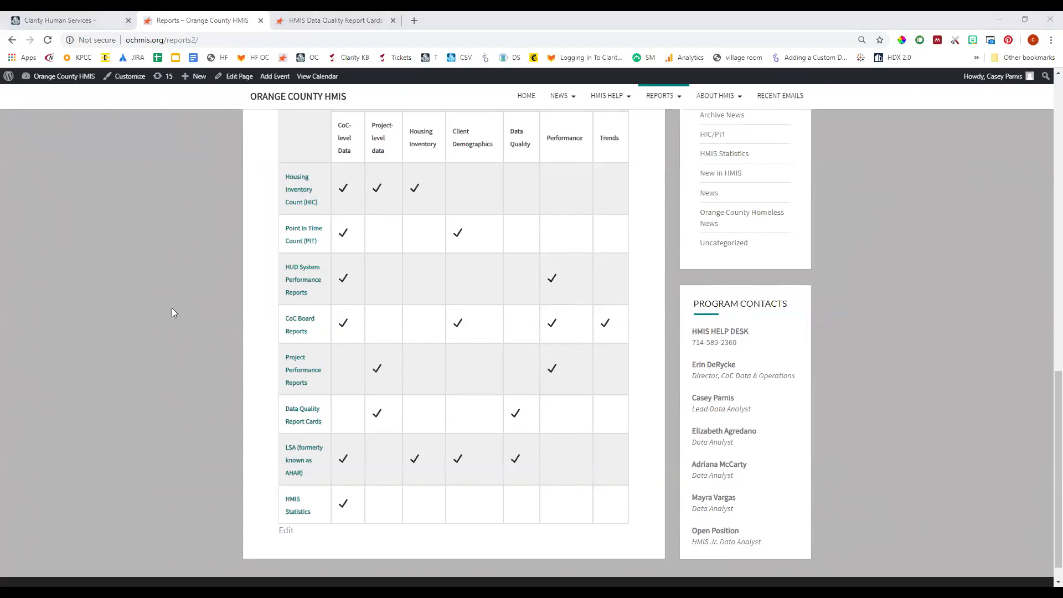
Search the OC HMIS help-desk knowledge base for 'data quality', then return to the Clarity client record.
click(413, 22)
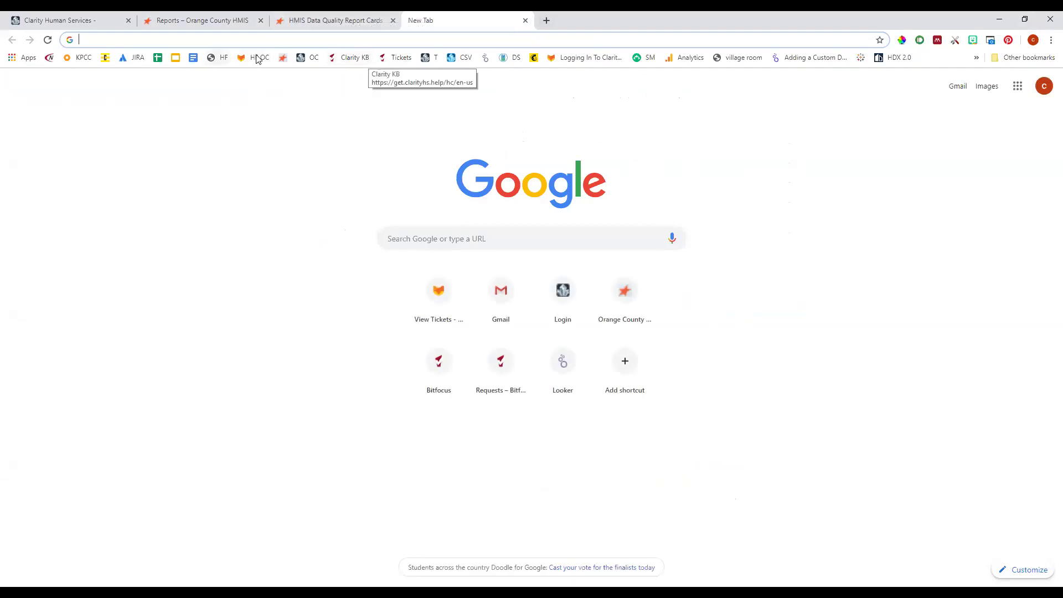
click(256, 57)
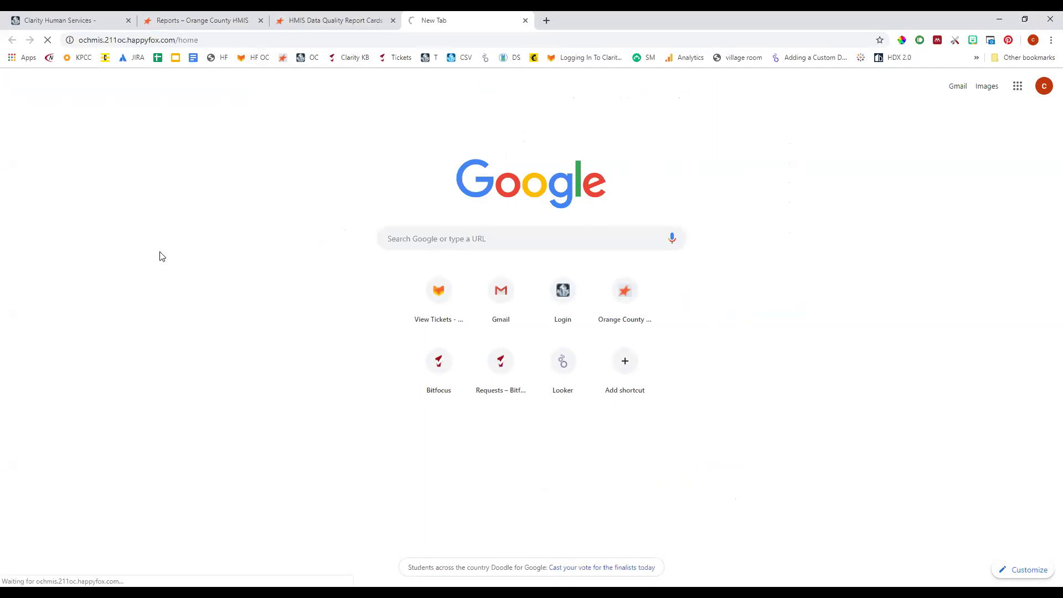
click(382, 214)
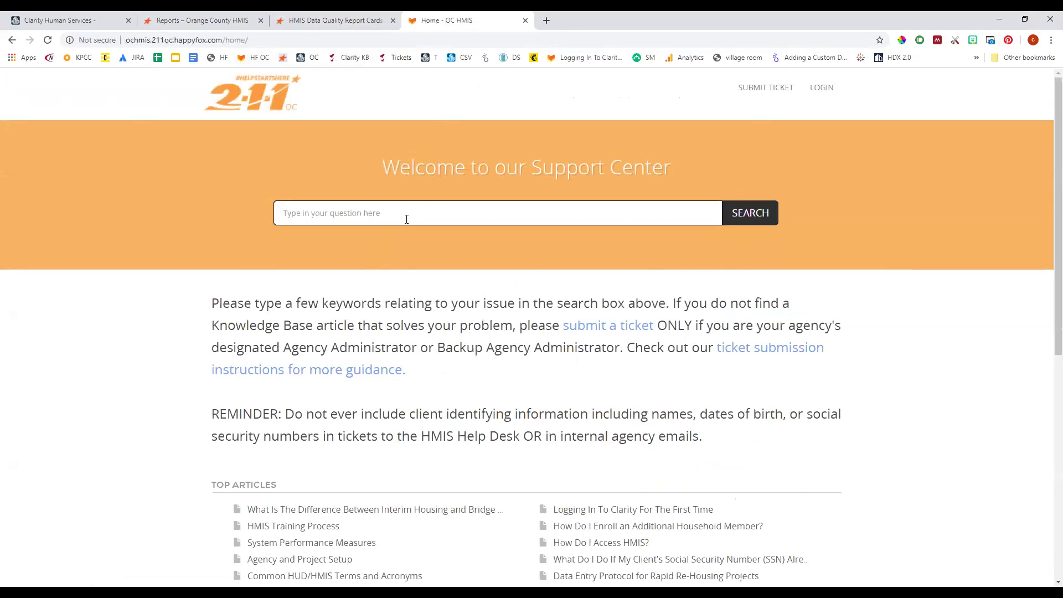
text(data quality)
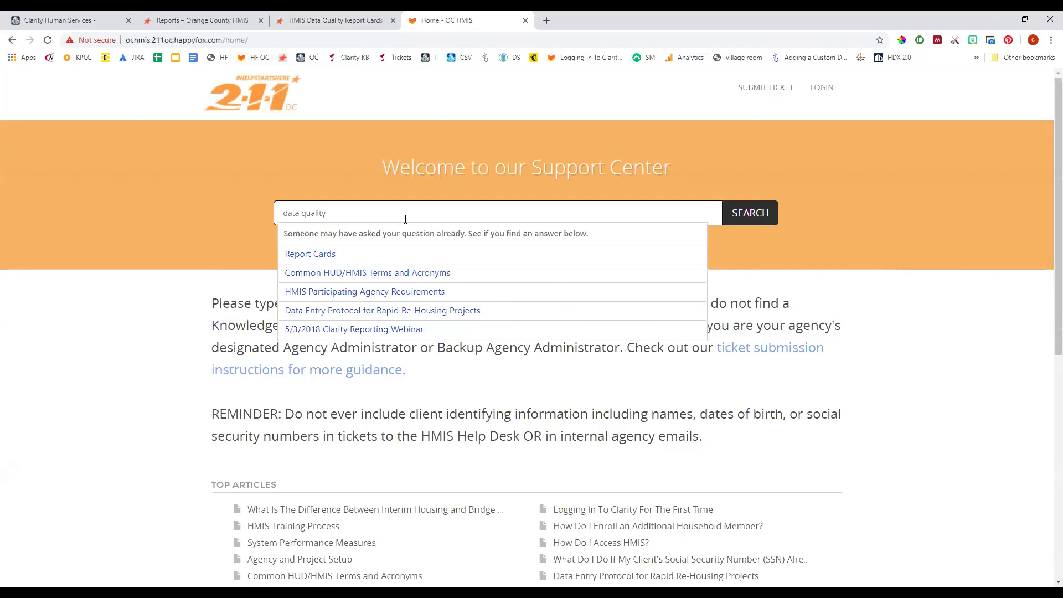
click(107, 253)
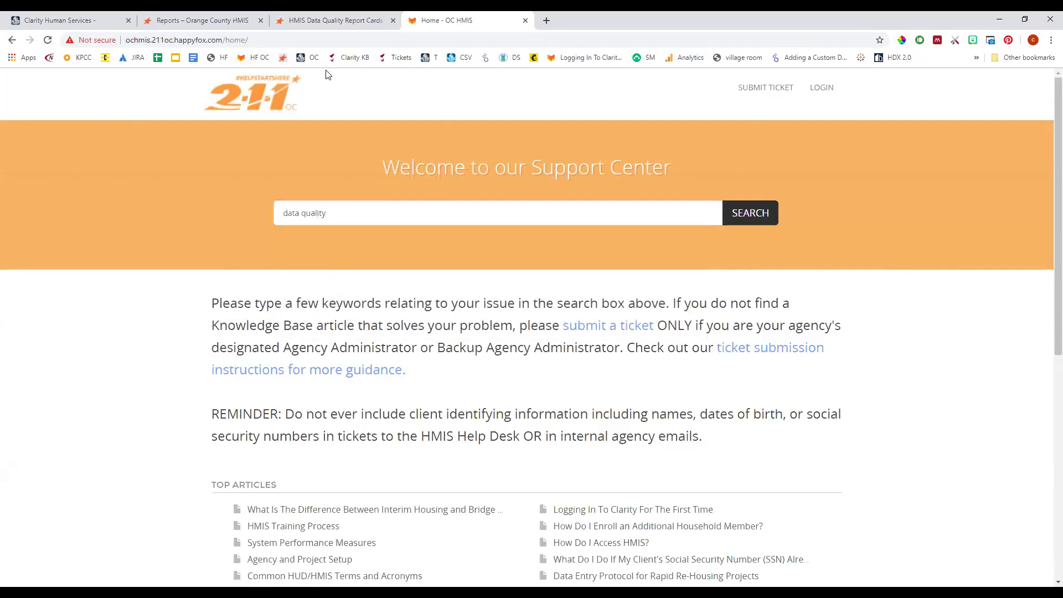
click(323, 16)
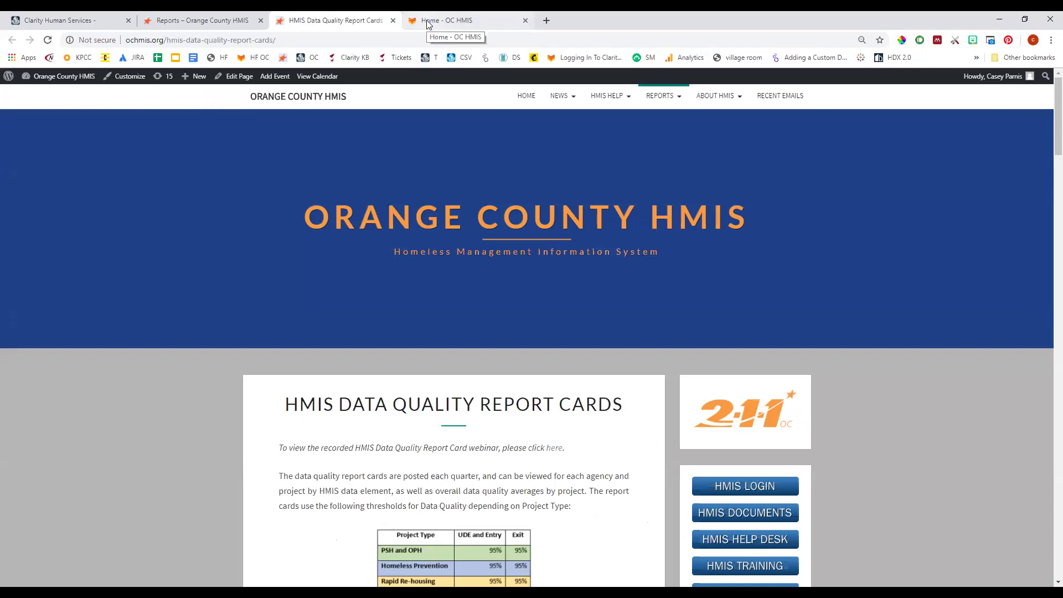
click(70, 20)
Open the Report Library from the apps menu and expand Data Quality Reports and Program Based Reports.
click(868, 89)
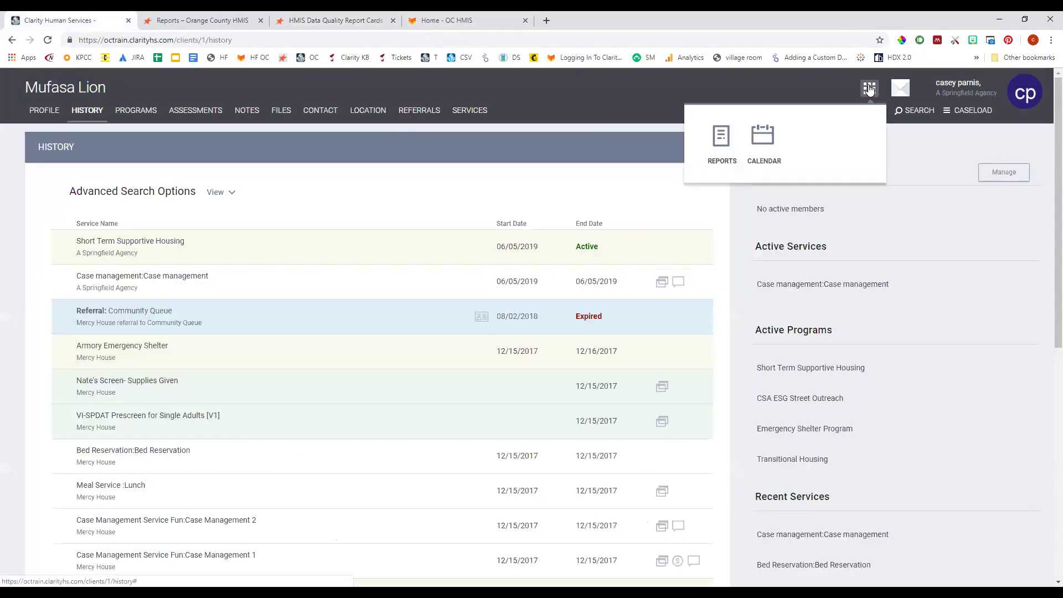
click(721, 141)
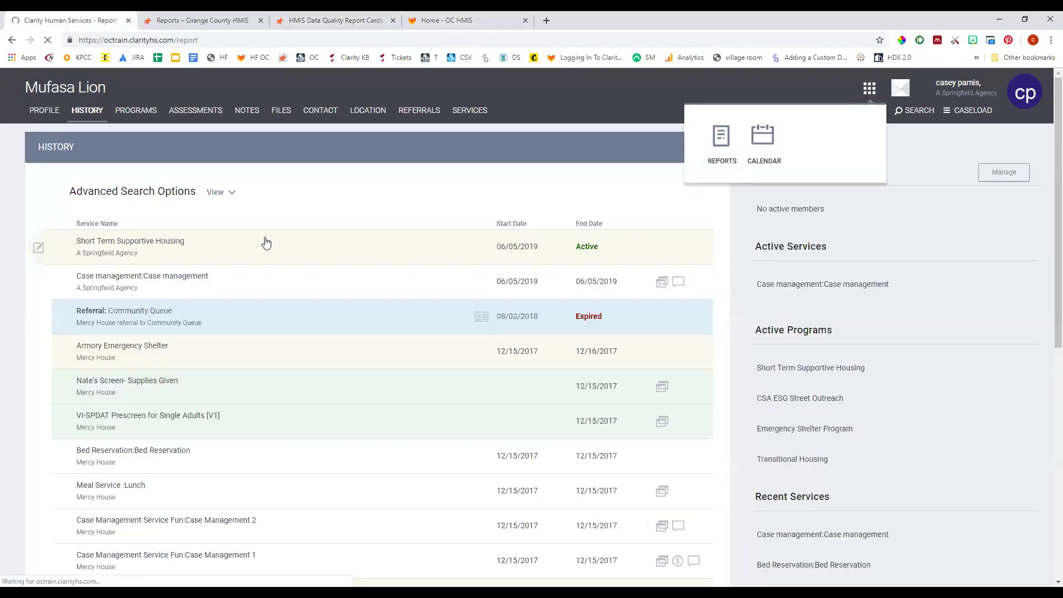
click(106, 249)
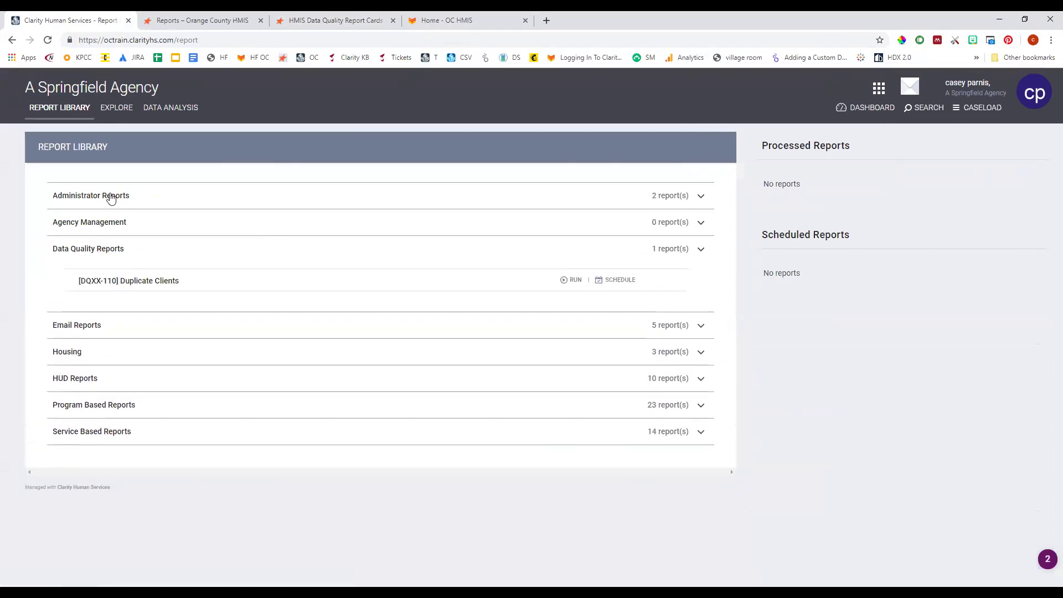
click(91, 409)
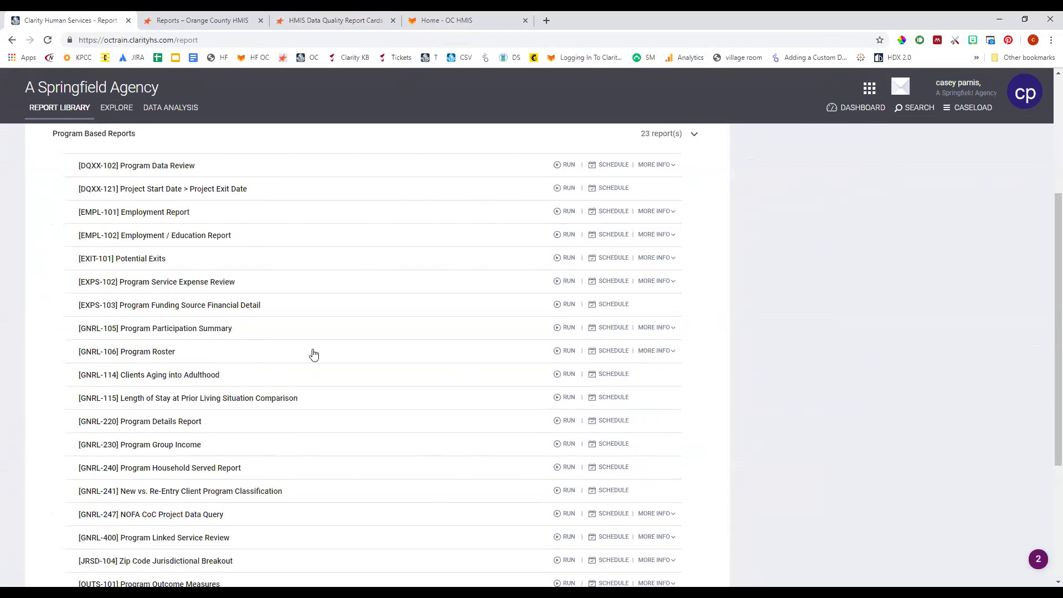
Search the page for 'deta' to locate the Program Details Report, then close the find bar.
key(ctrl+f)
text(deta)
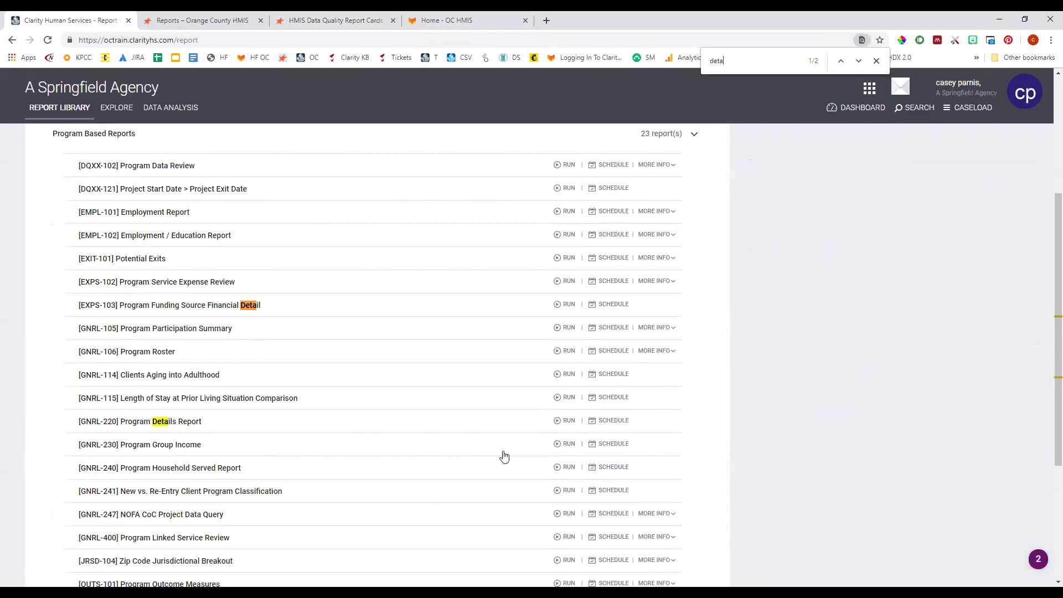
scroll(289, 404, down, 1)
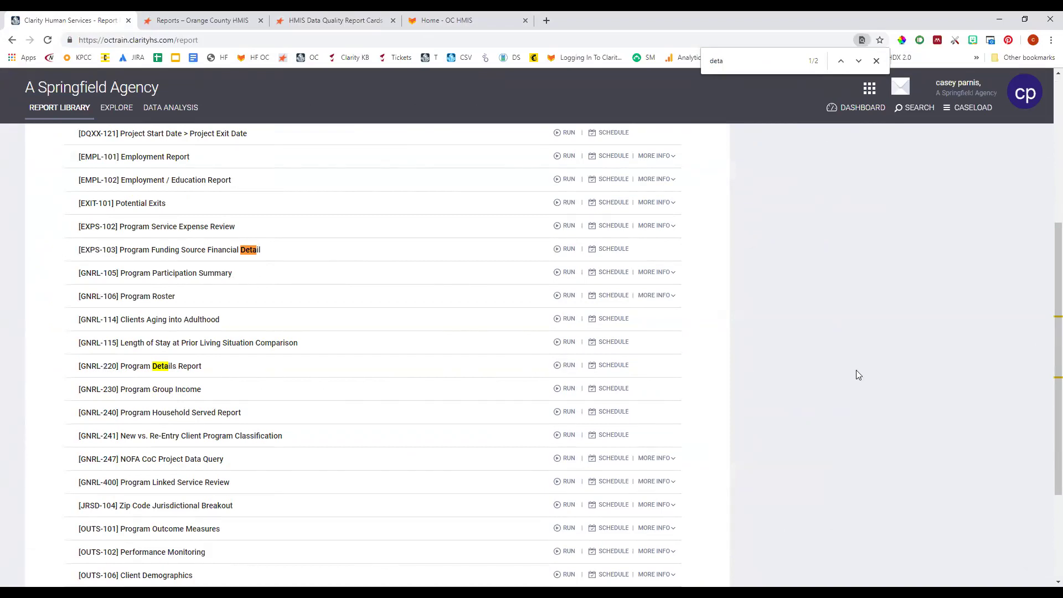
click(876, 60)
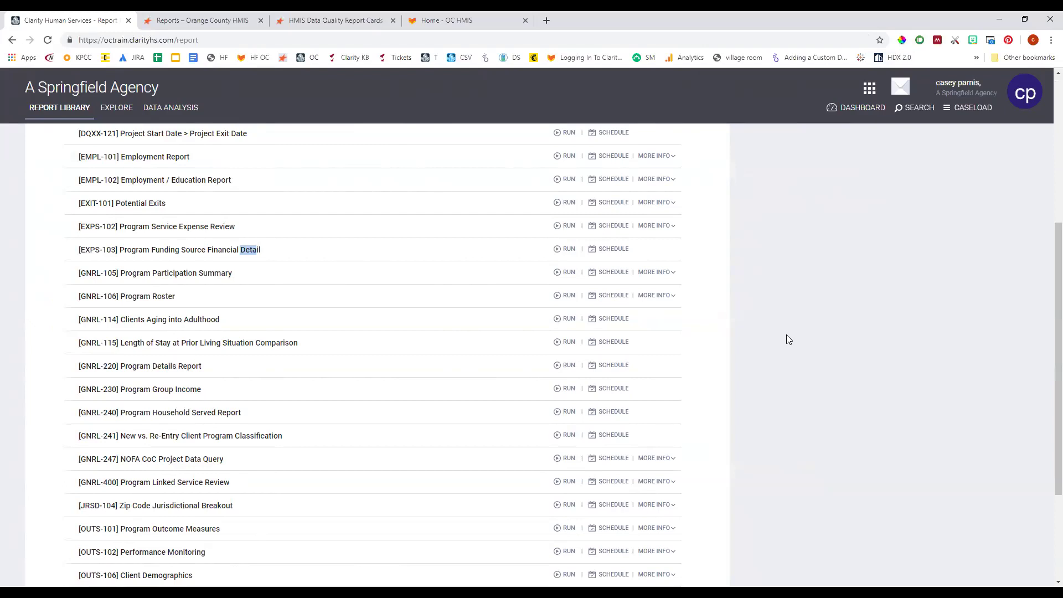
click(788, 360)
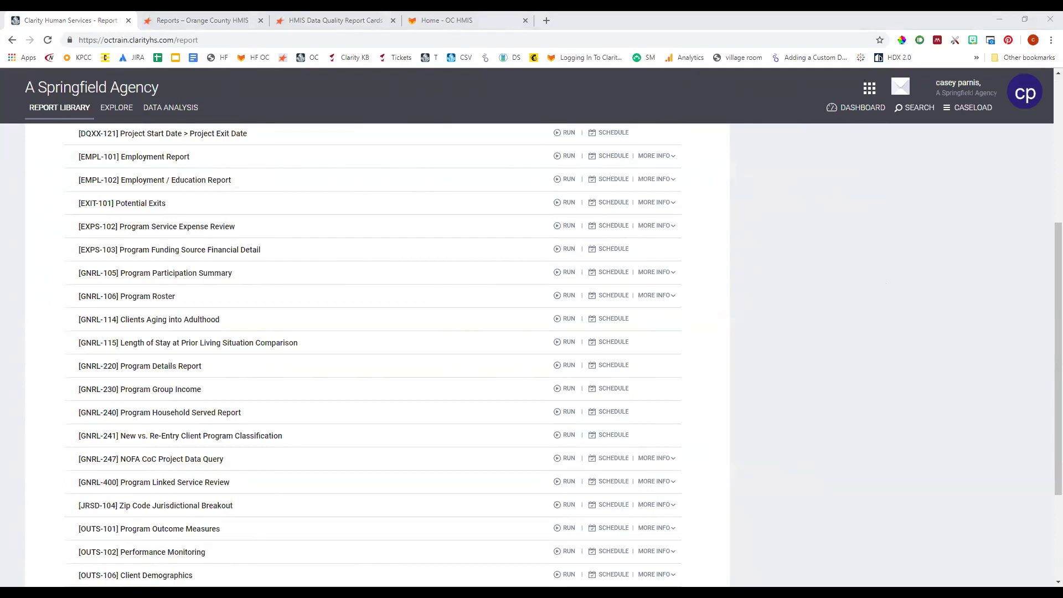
On the OC HMIS Support Center page, try 'reports' and 'webinar' searches, then clear the search box.
click(448, 25)
triple_click(339, 210)
text(report)
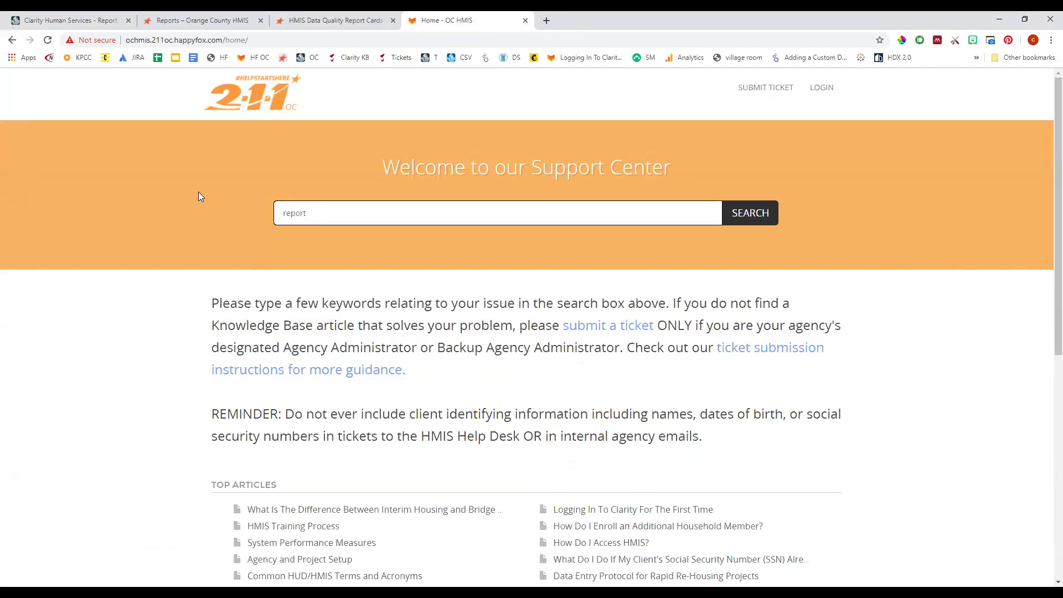
text(s)
key(BackSpace)
key(BackSpace)
key(BackSpace)
key(BackSpace)
key(BackSpace)
key(BackSpace)
key(BackSpace)
text(webinar)
drag(346, 217, 253, 213)
key(BackSpace)
Open the 5/3/2018 Clarity Reporting Webinar article under Reports and bring up the PowerPoint slides link menu.
scroll(303, 214, down, 6)
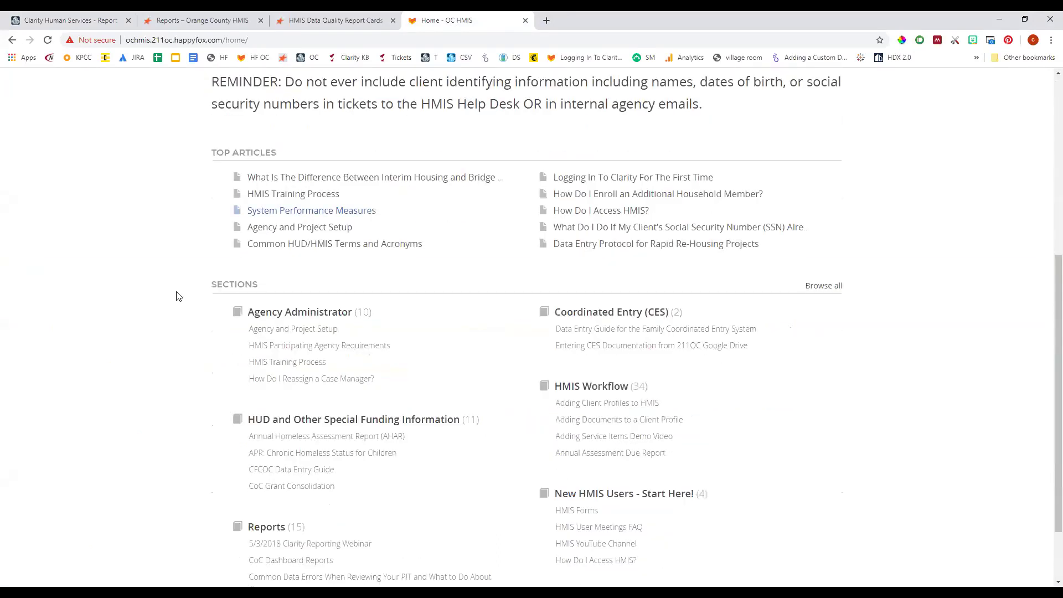
scroll(437, 307, down, 2)
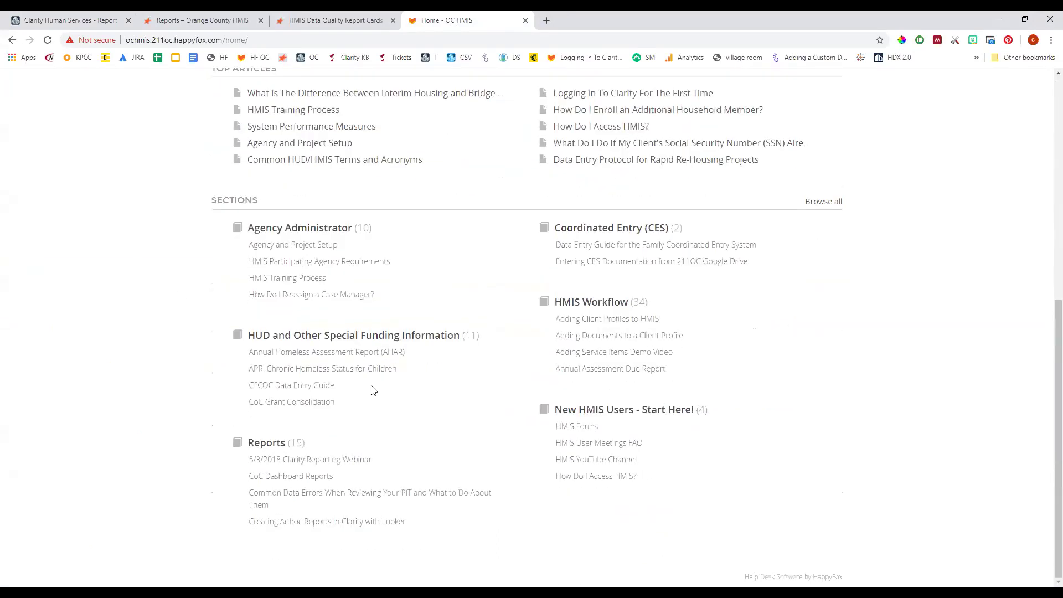
click(336, 460)
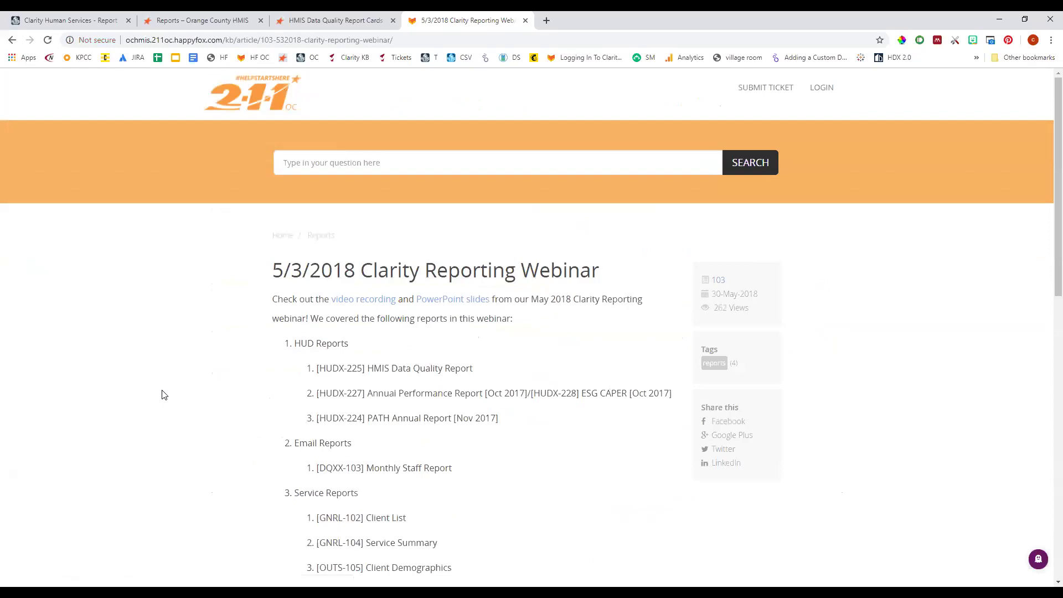
scroll(477, 376, down, 1)
scroll(473, 380, down, 5)
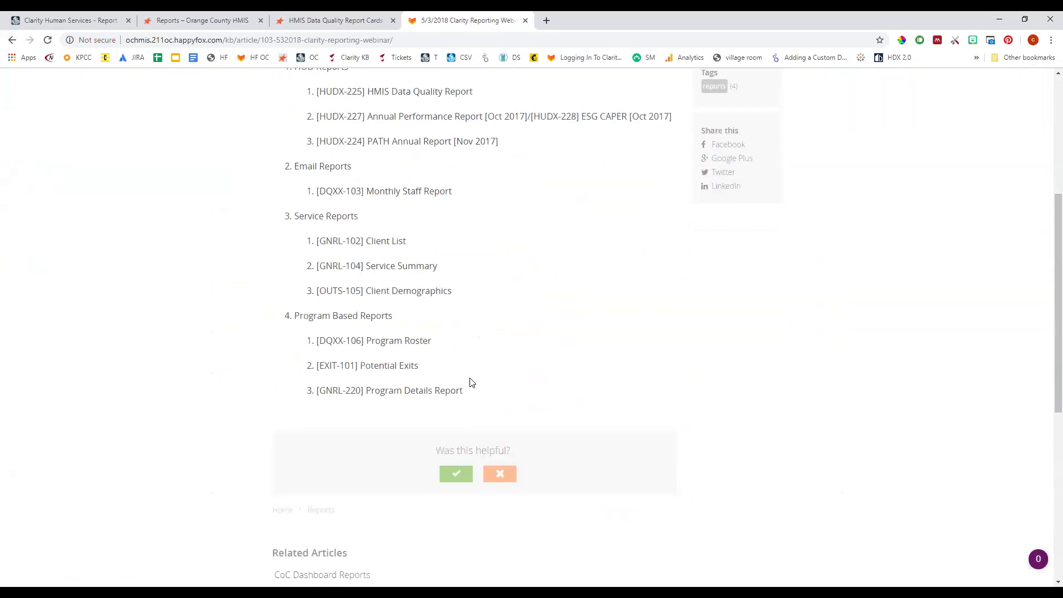
scroll(319, 331, up, 3)
right_click(446, 191)
Open the Introduction-to-Clarity-Reporting-Webinar-1.pdf slides in a new tab, skim to page 11, and return to the article.
click(498, 199)
click(570, 20)
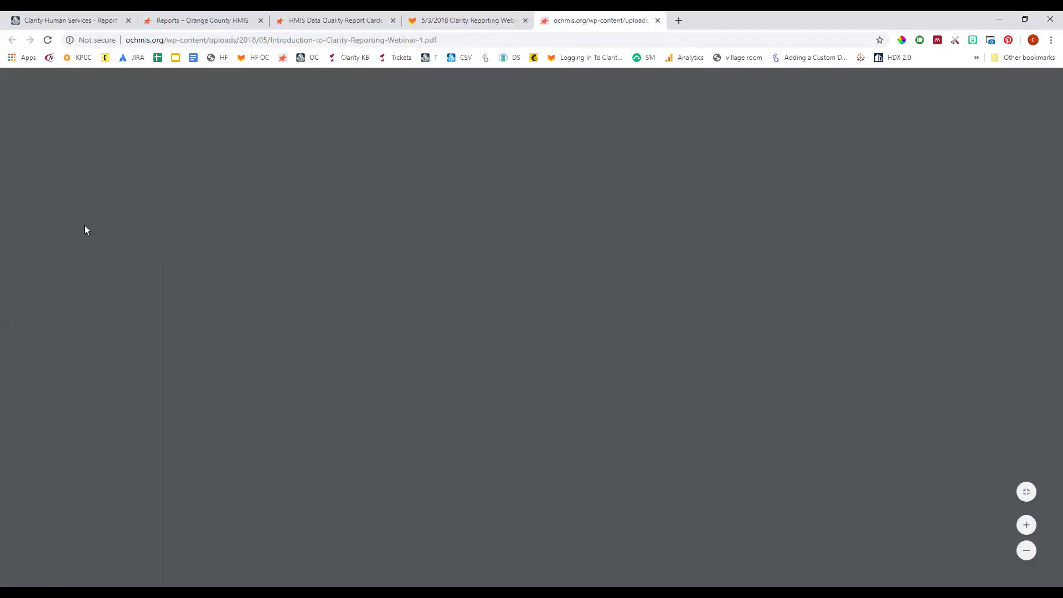
scroll(158, 314, down, 15)
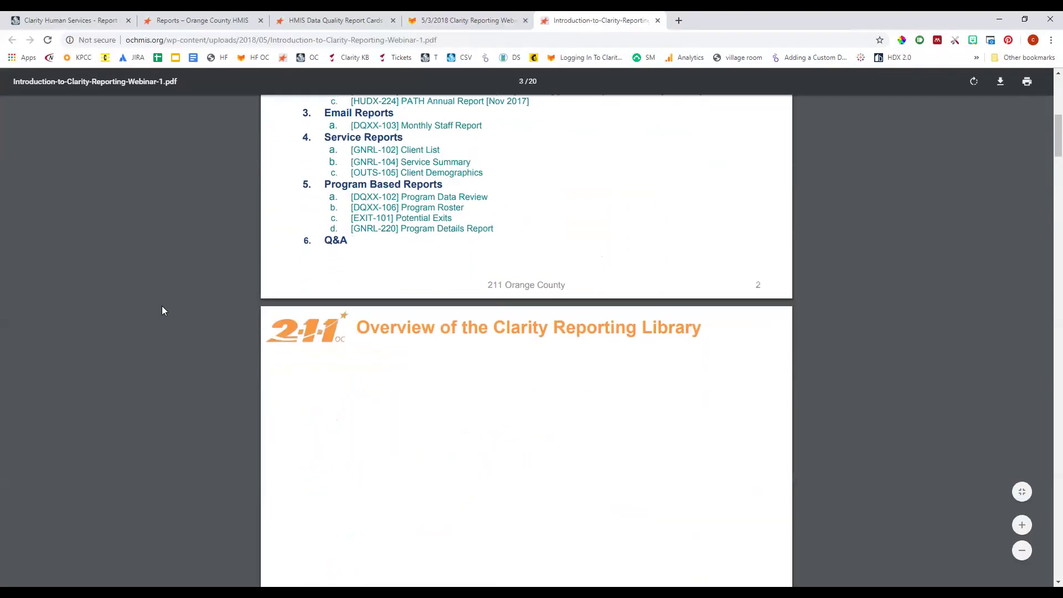
scroll(161, 306, down, 17)
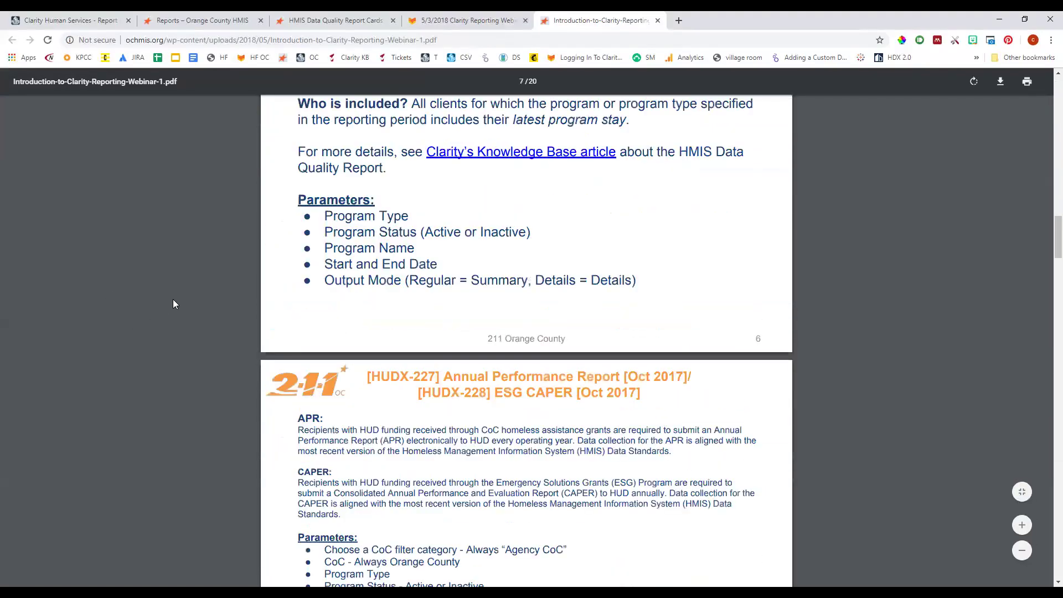
scroll(174, 301, down, 9)
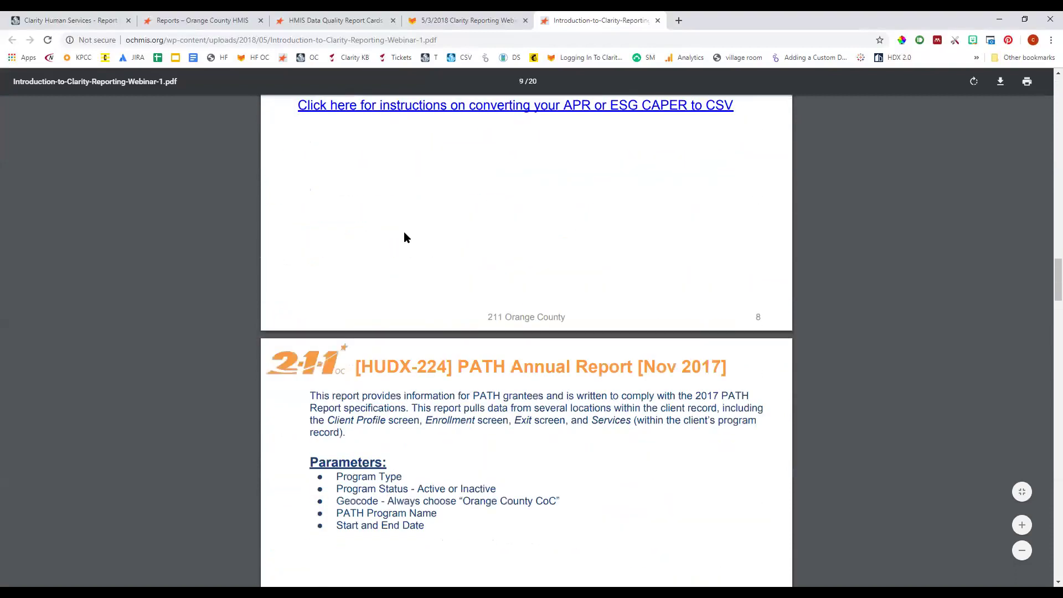
scroll(111, 322, down, 5)
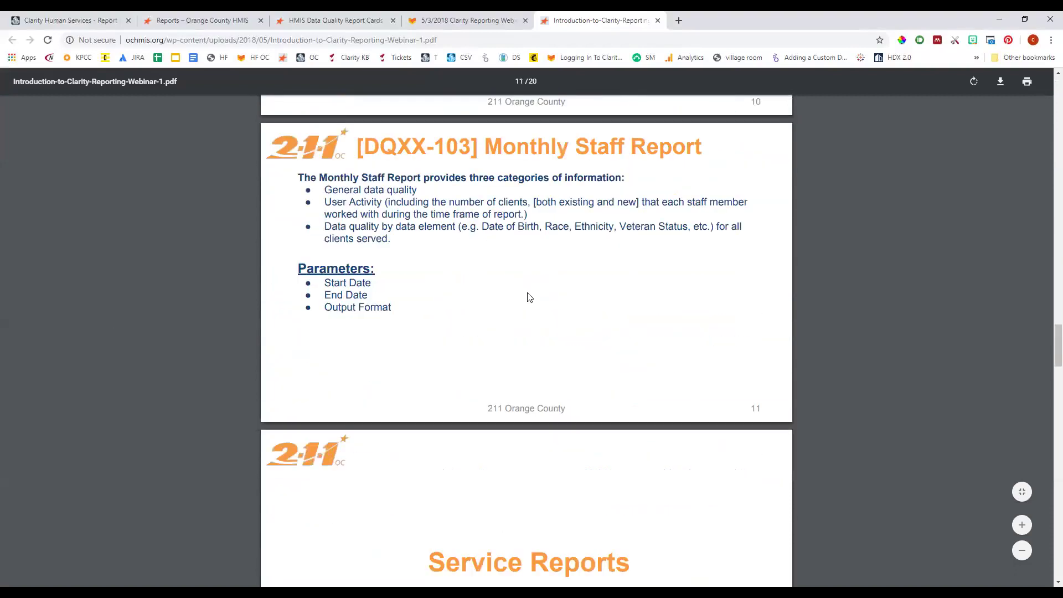
click(459, 21)
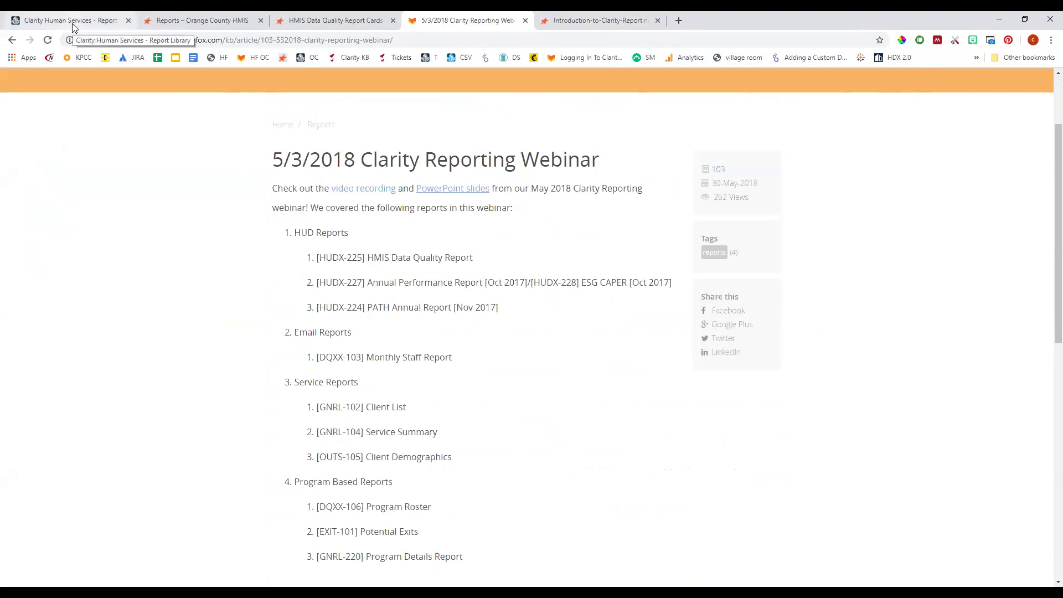
From the Orange County HMIS Reports page's Type of Data table, open the Point In Time Count (PIT) page.
click(188, 22)
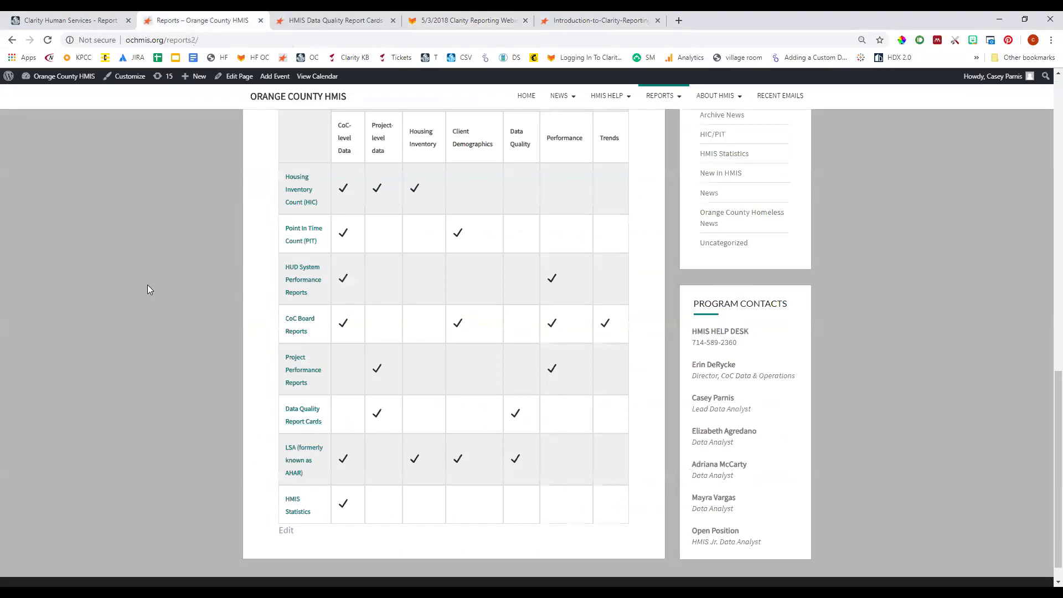
scroll(148, 285, up, 3)
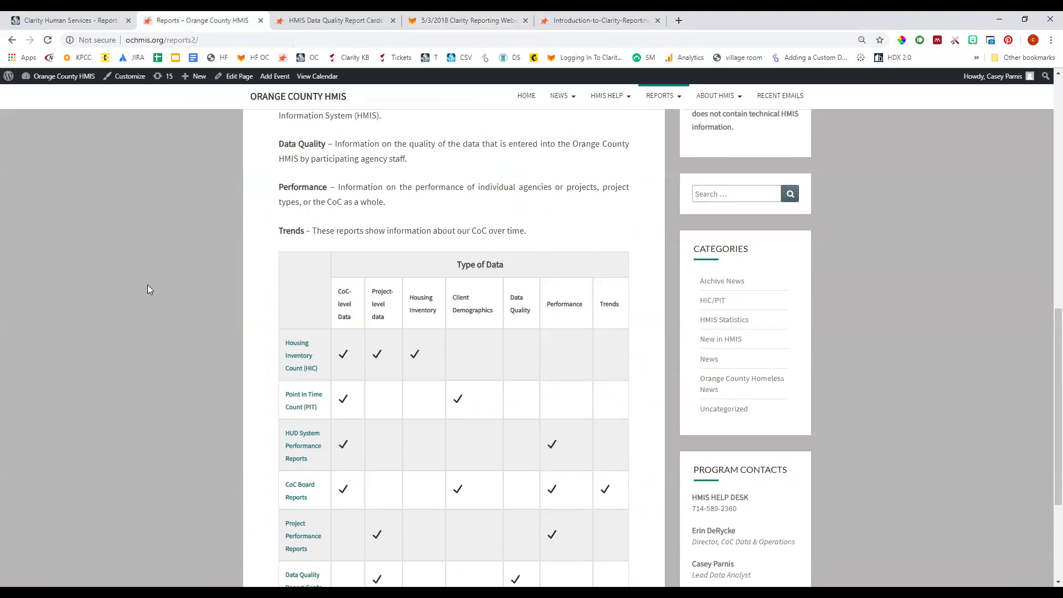
scroll(147, 290, down, 2)
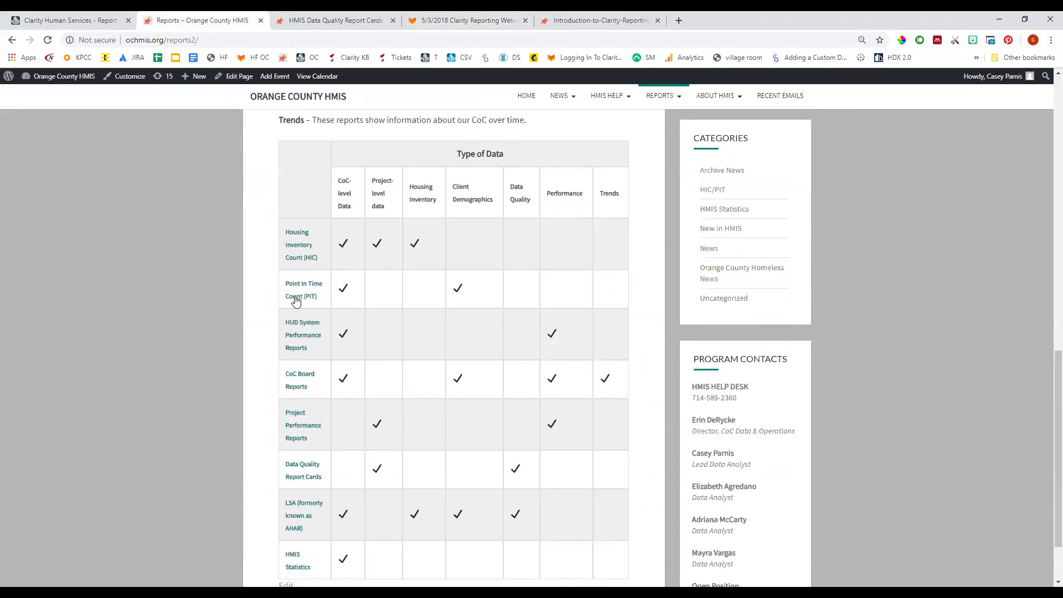
click(294, 301)
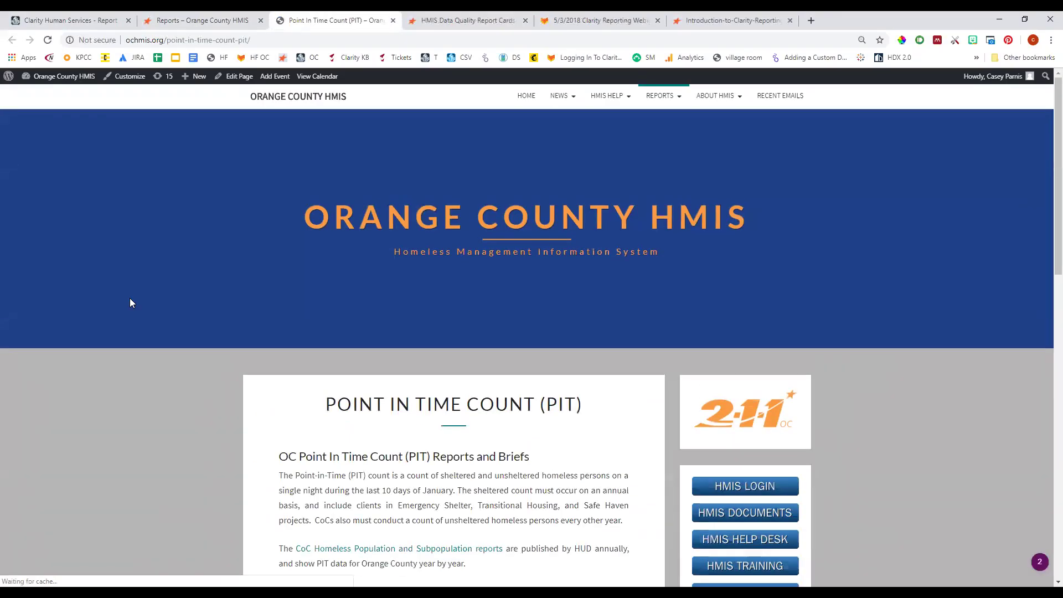
scroll(130, 302, down, 1)
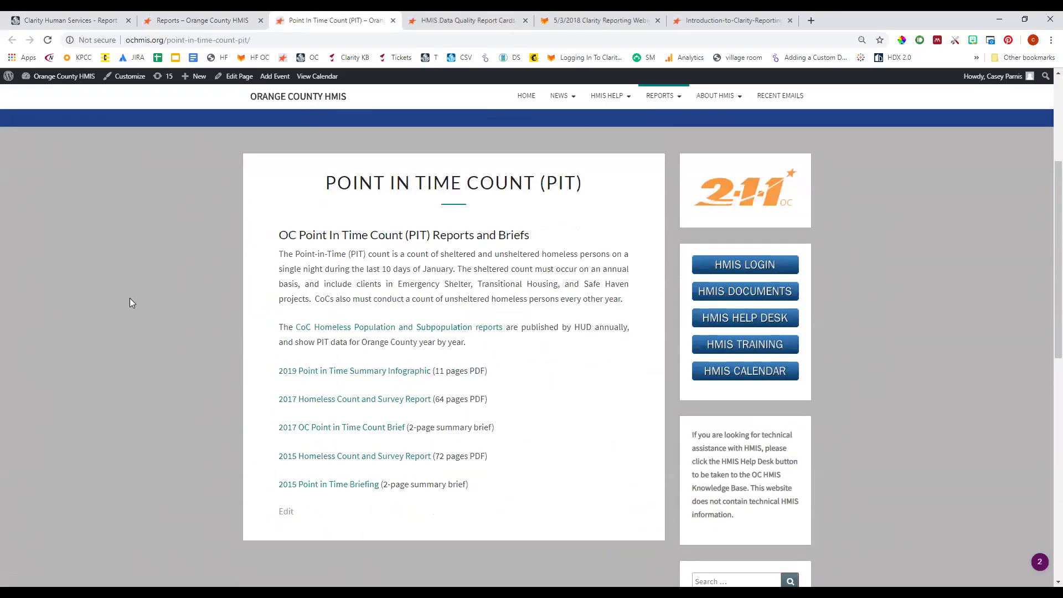
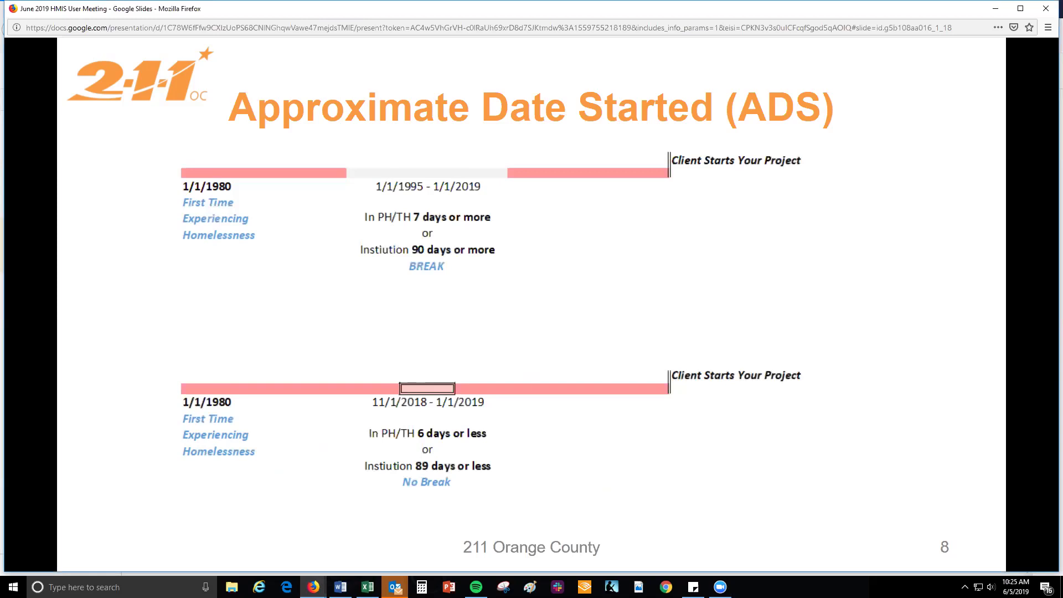
Advance the slideshow to slide 8, Approximate Date Started (ADS), comparing break and no-break timelines.
click(865, 391)
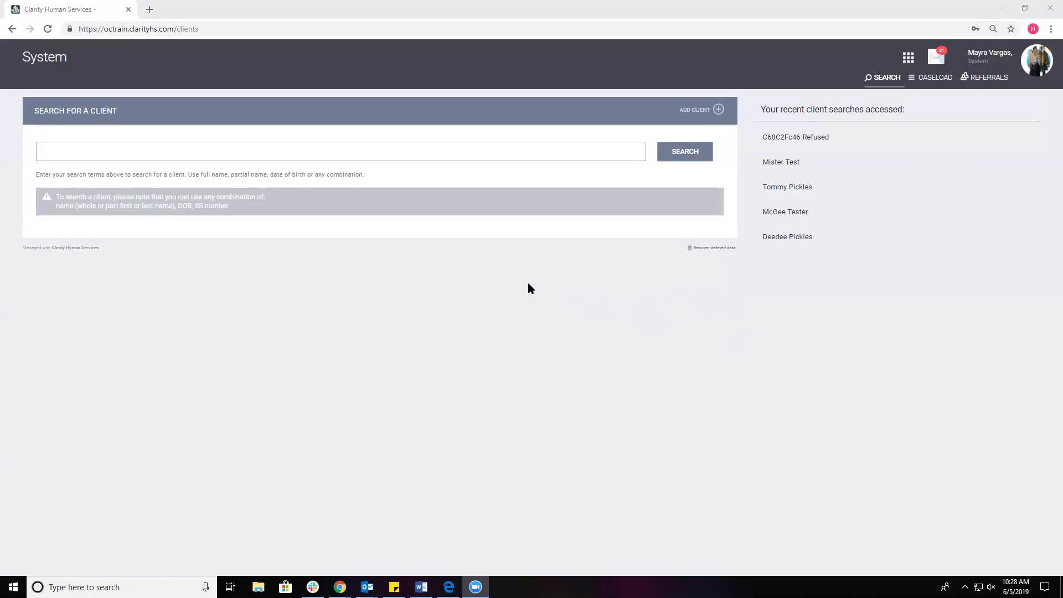
Open the first recently searched client's profile and view its empty contact list.
click(792, 144)
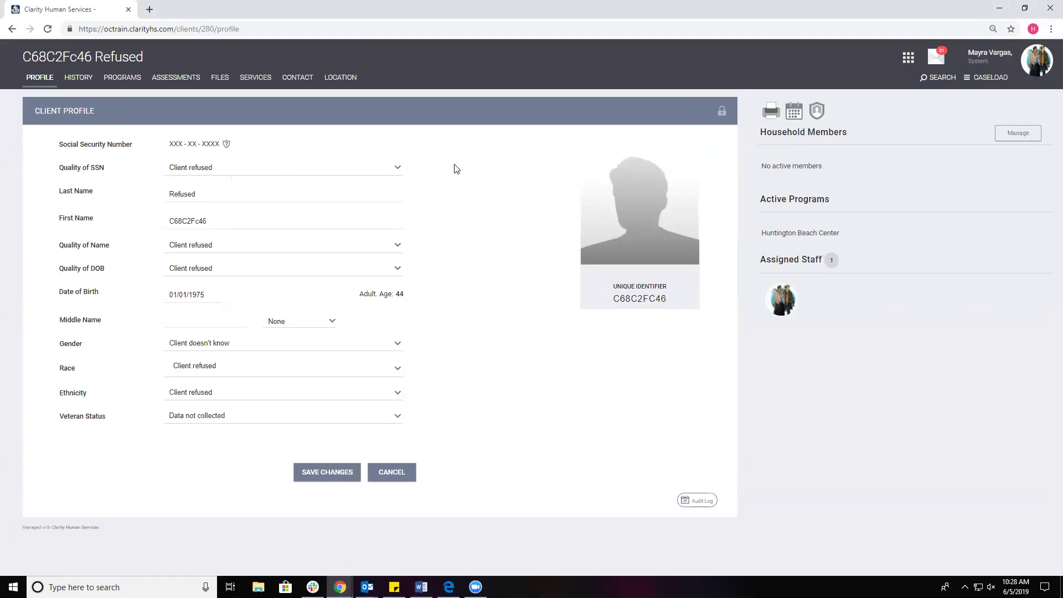
click(298, 82)
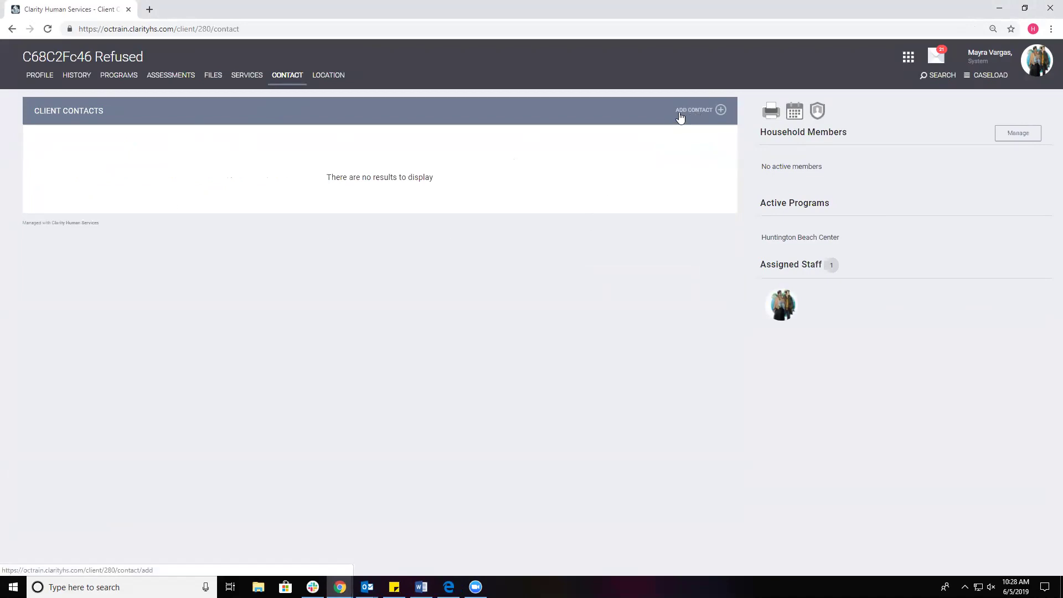
Start a new Client-type contact, autofilling its e-mail and first phone number from suggestions.
click(720, 113)
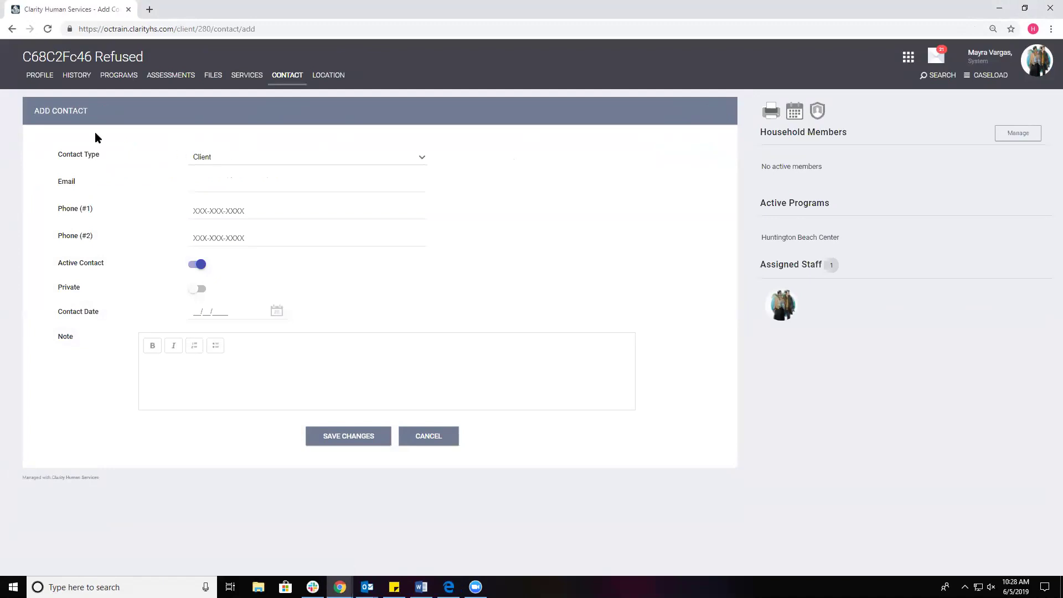
click(214, 160)
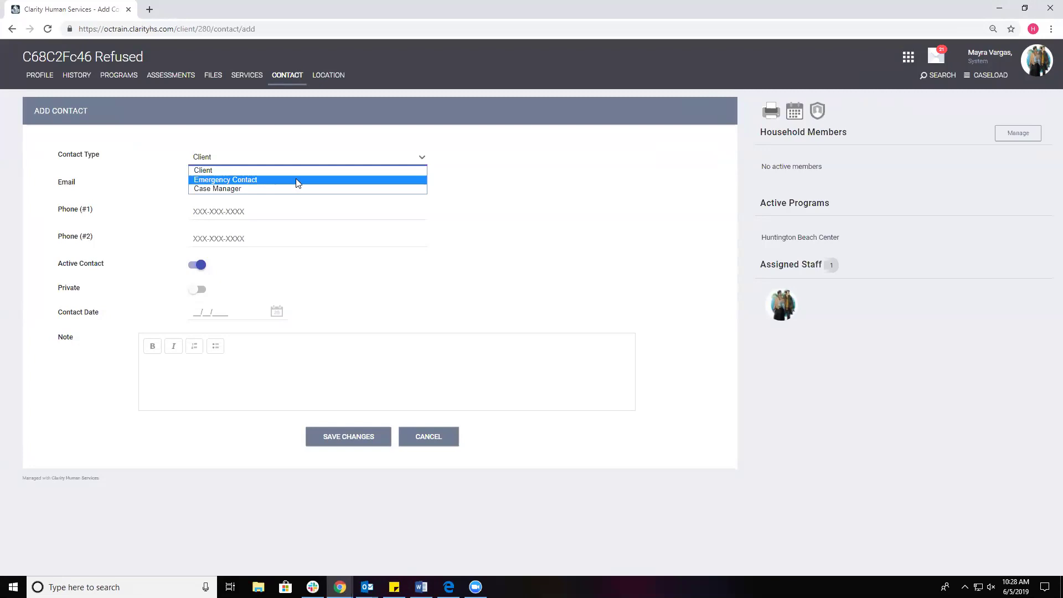
click(220, 175)
click(217, 187)
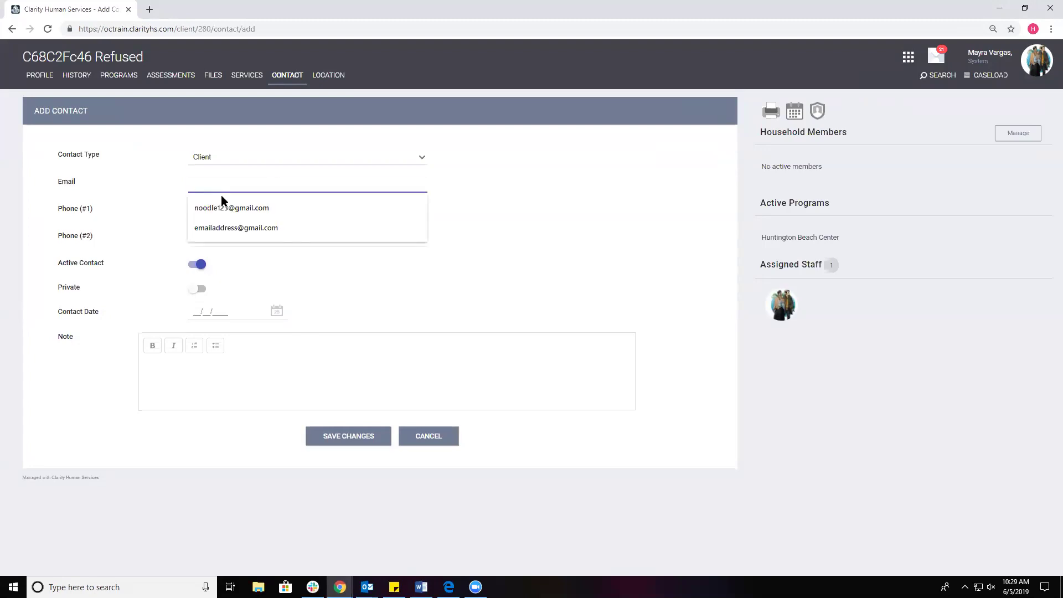
click(221, 202)
click(274, 209)
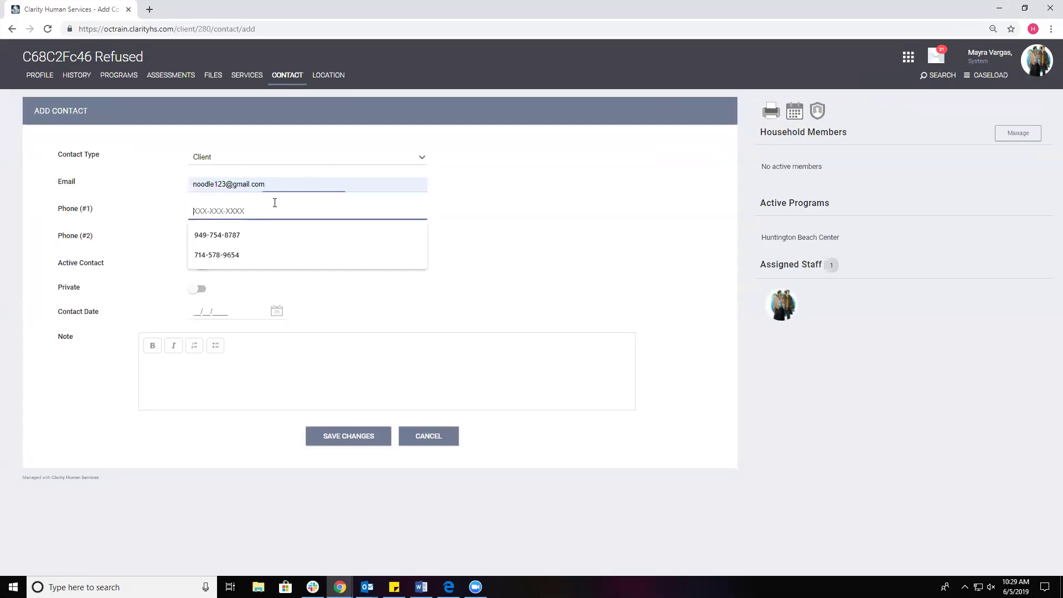
click(243, 251)
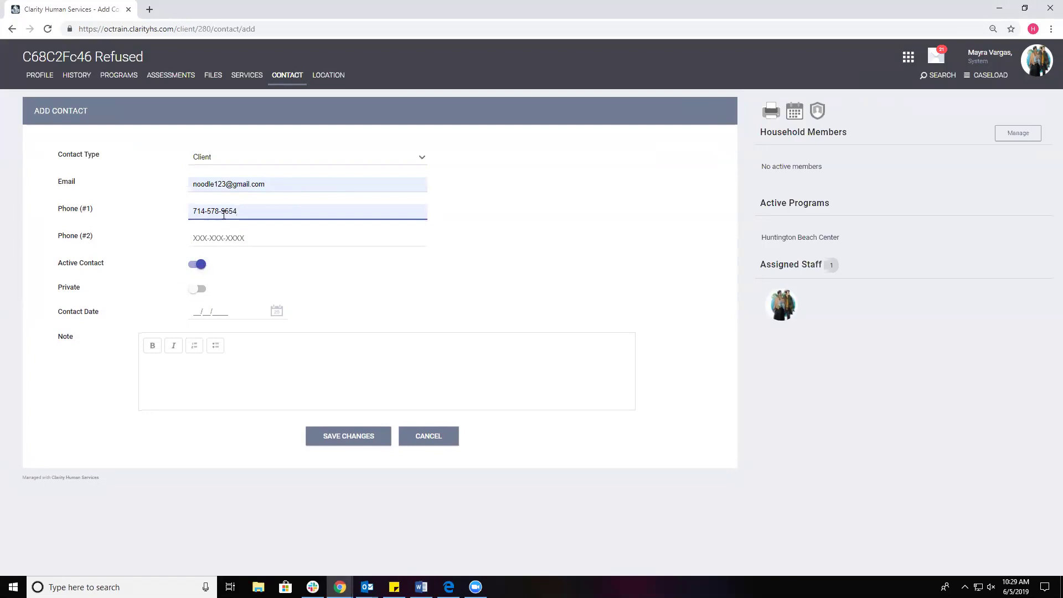
Mark the contact private, date it 06/05/2019 with the note 'voiemail is full', and save.
click(199, 295)
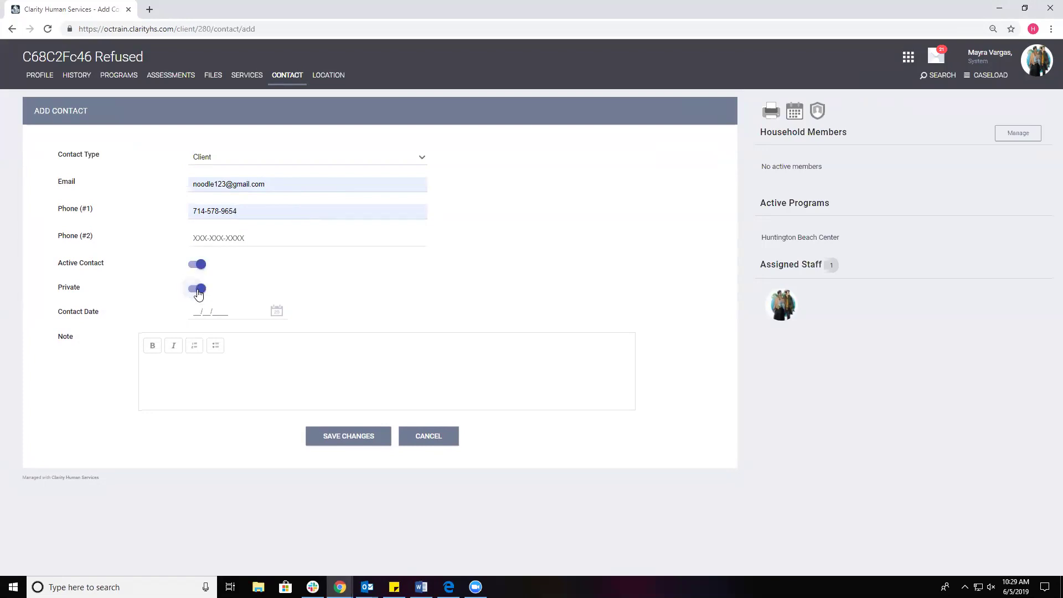
click(199, 295)
click(199, 294)
click(199, 293)
click(200, 294)
click(201, 293)
click(200, 292)
click(199, 314)
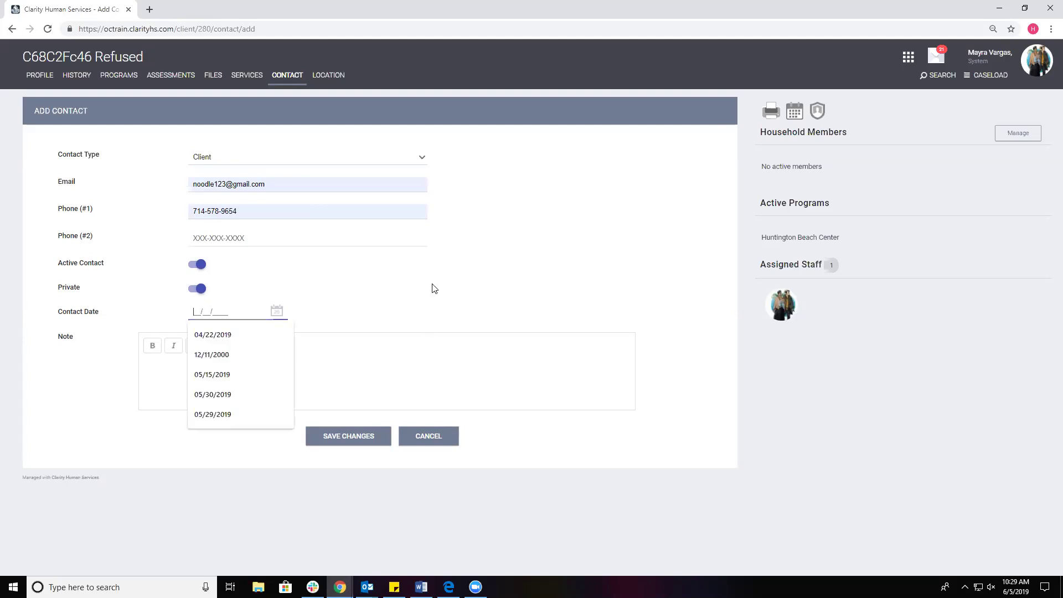
text(06/05/2019)
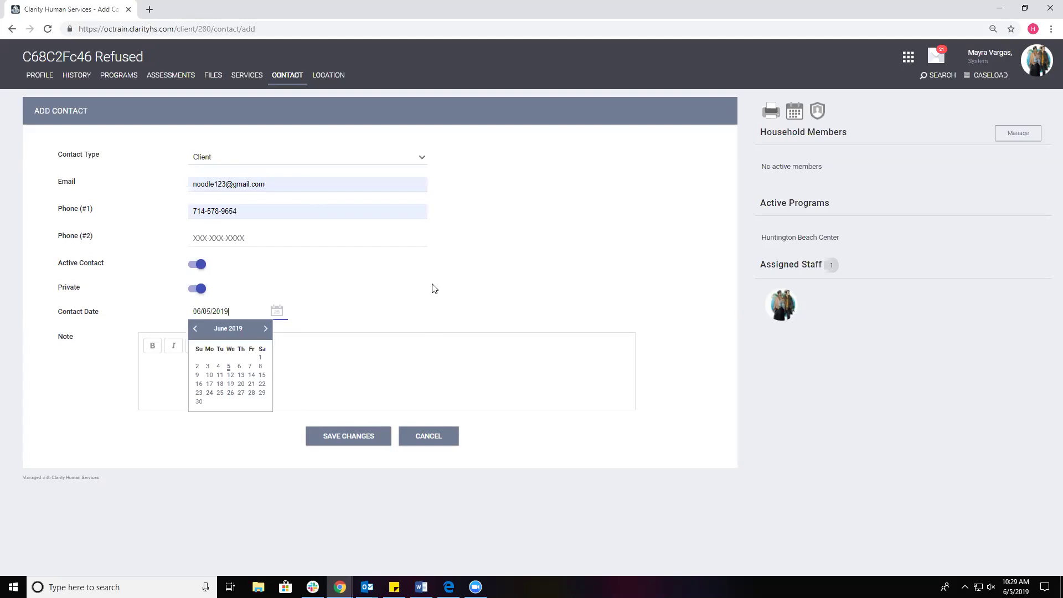
key(Tab)
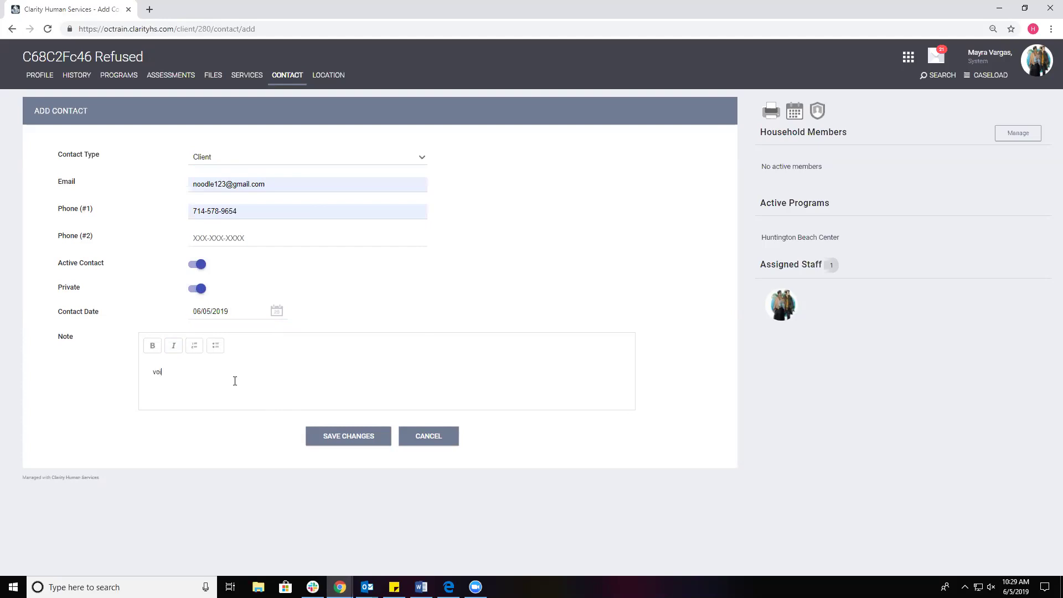
key(BackSpace)
key(BackSpace)
click(353, 435)
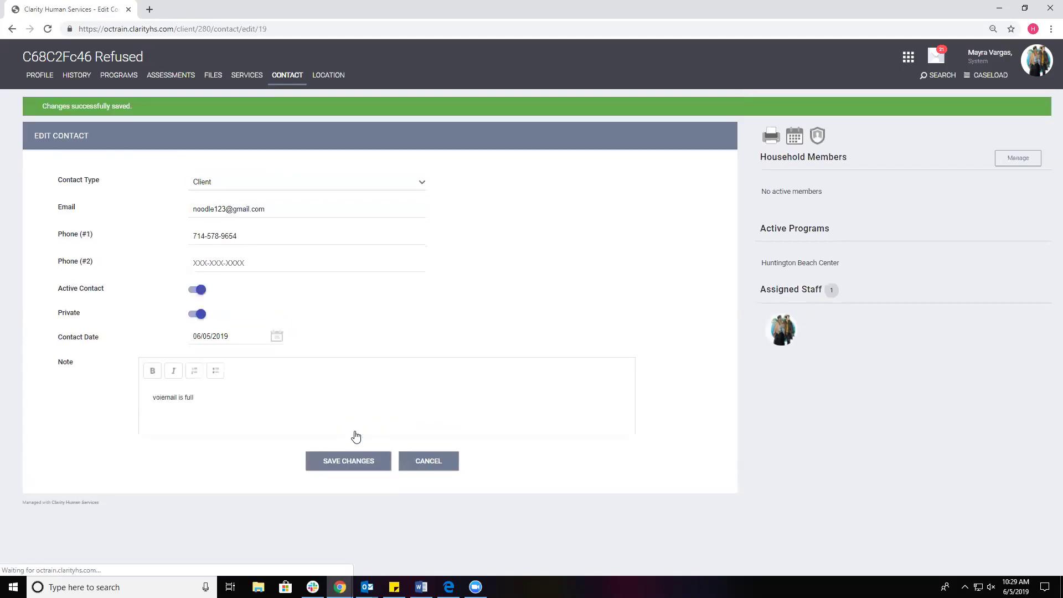
Review the saved contact's phone, e-mail and 06/05/2019 date in the contact list.
click(289, 76)
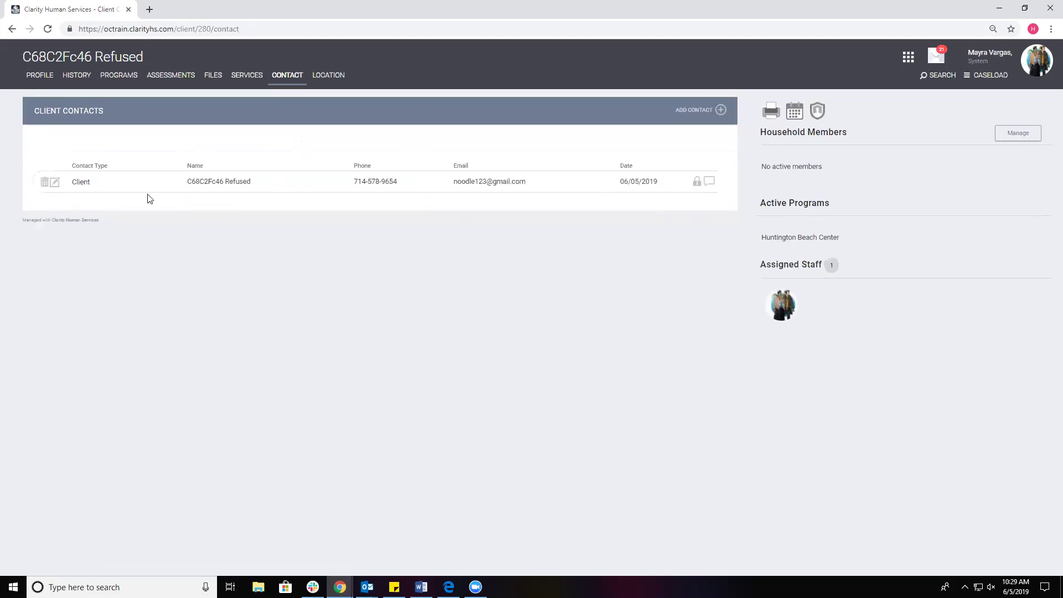
drag(399, 184, 317, 187)
double_click(496, 182)
drag(613, 184, 664, 184)
click(705, 186)
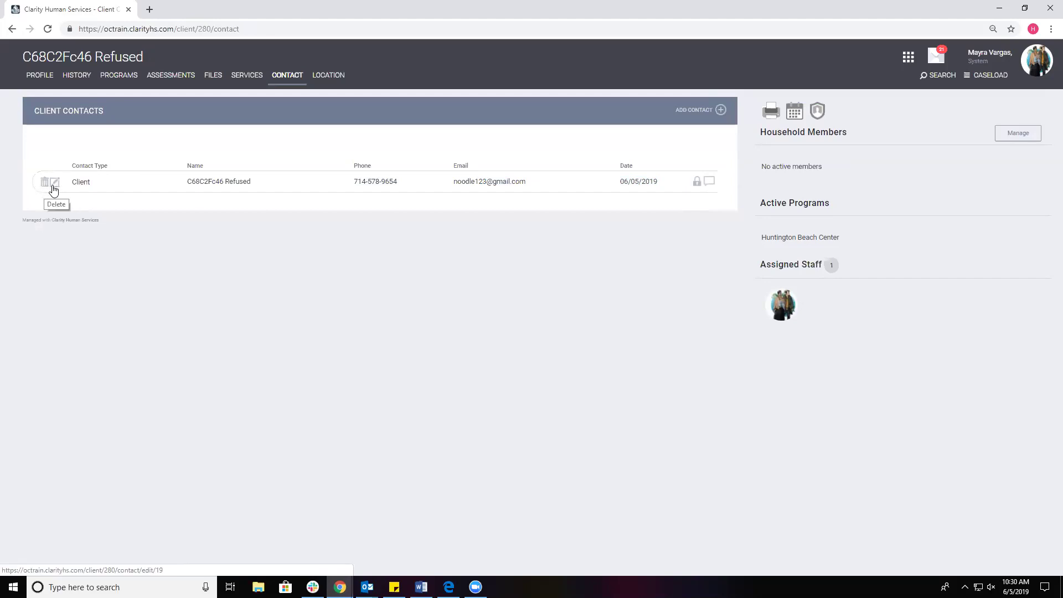
Replace the contact's first phone number with the corrected number, turn Private off, and save.
click(56, 183)
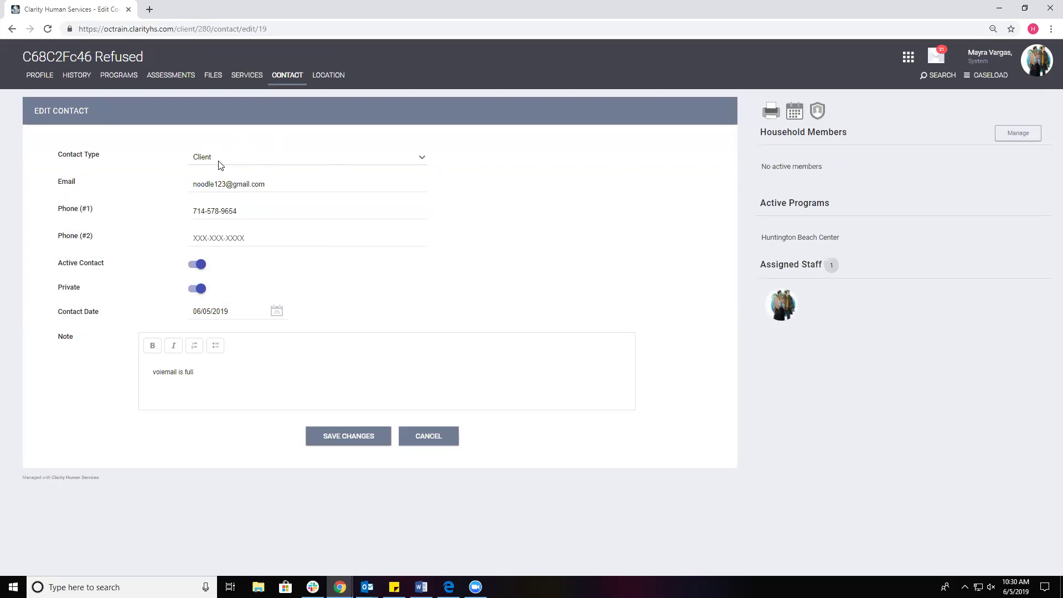
click(198, 288)
drag(249, 211, 171, 215)
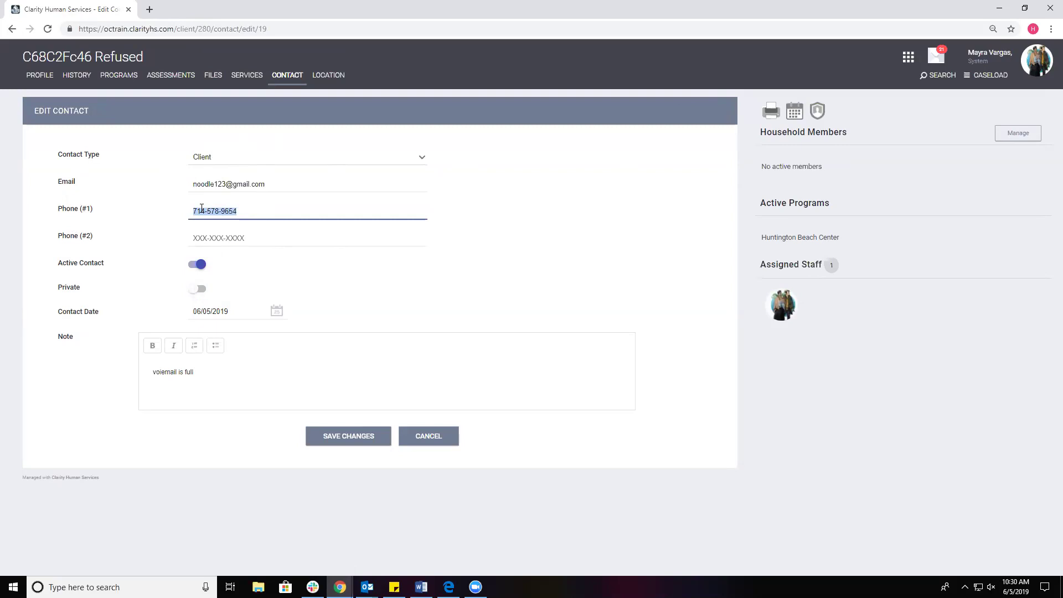
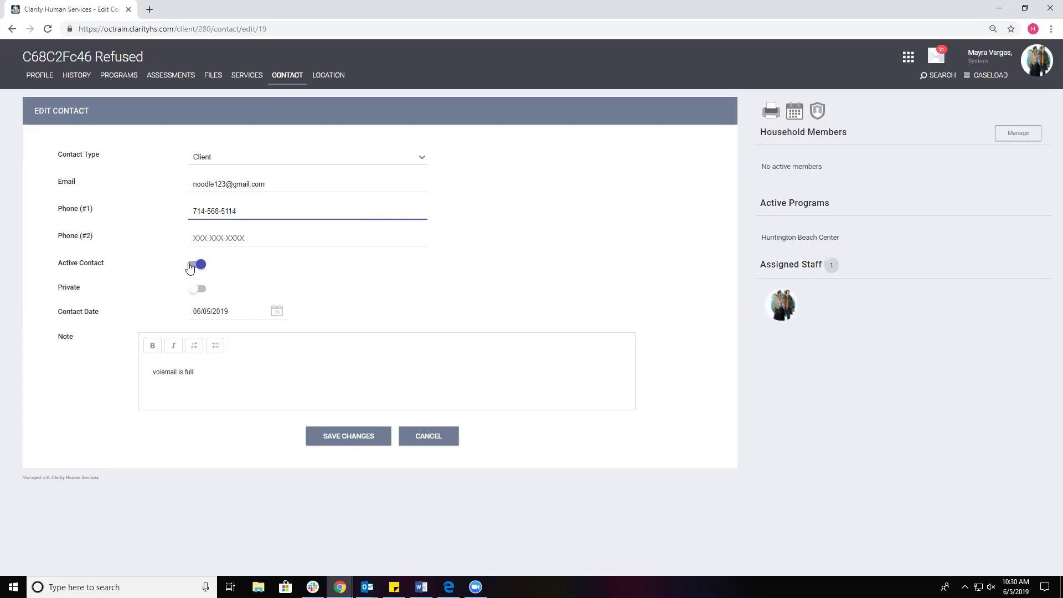
click(388, 443)
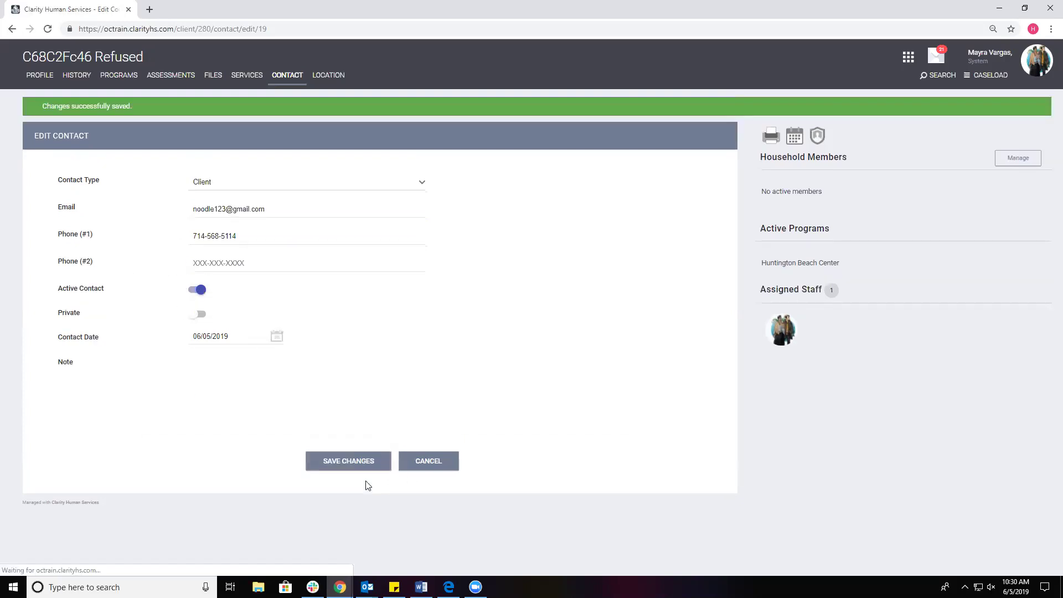
click(278, 75)
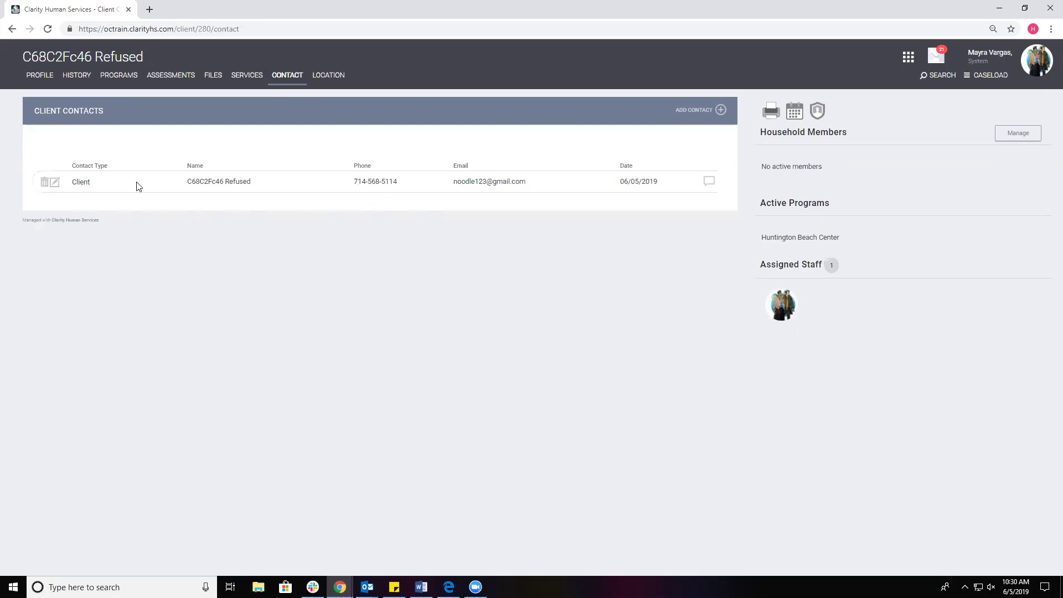
Open and resave the Client contact, then delete it and confirm the removal.
click(55, 184)
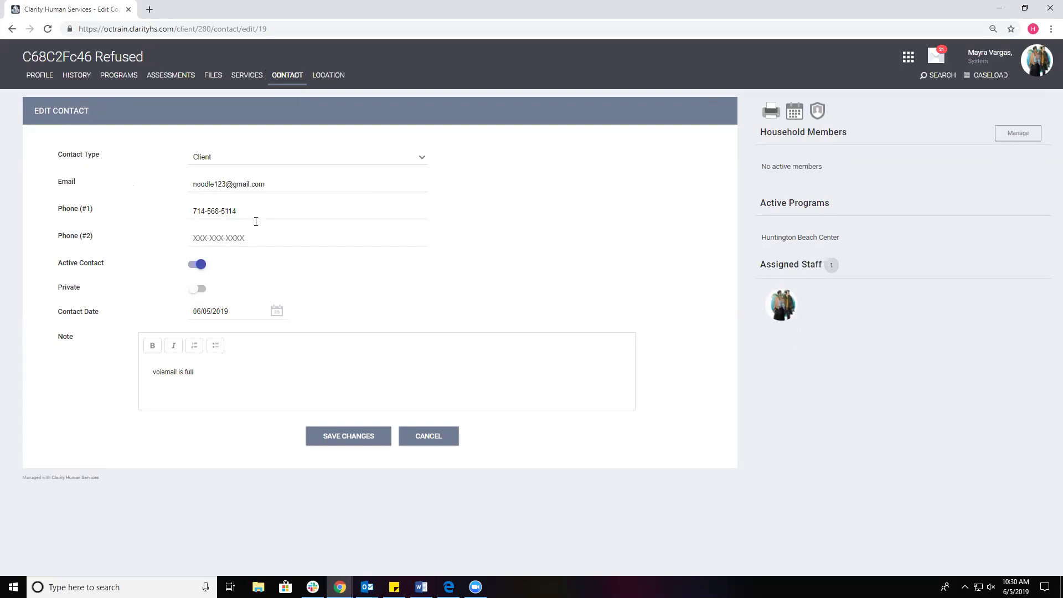
click(362, 437)
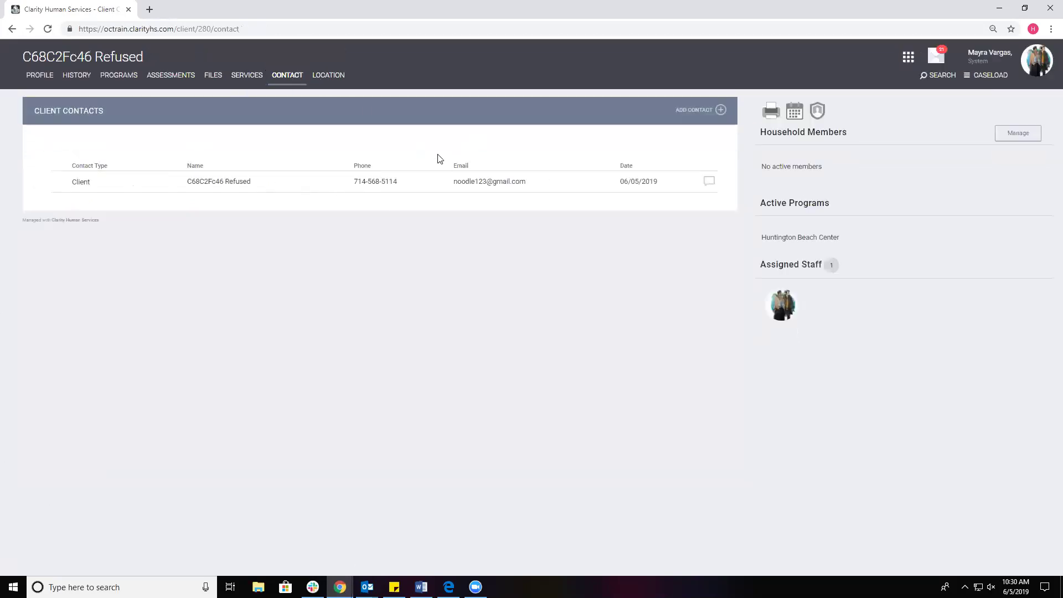
click(45, 182)
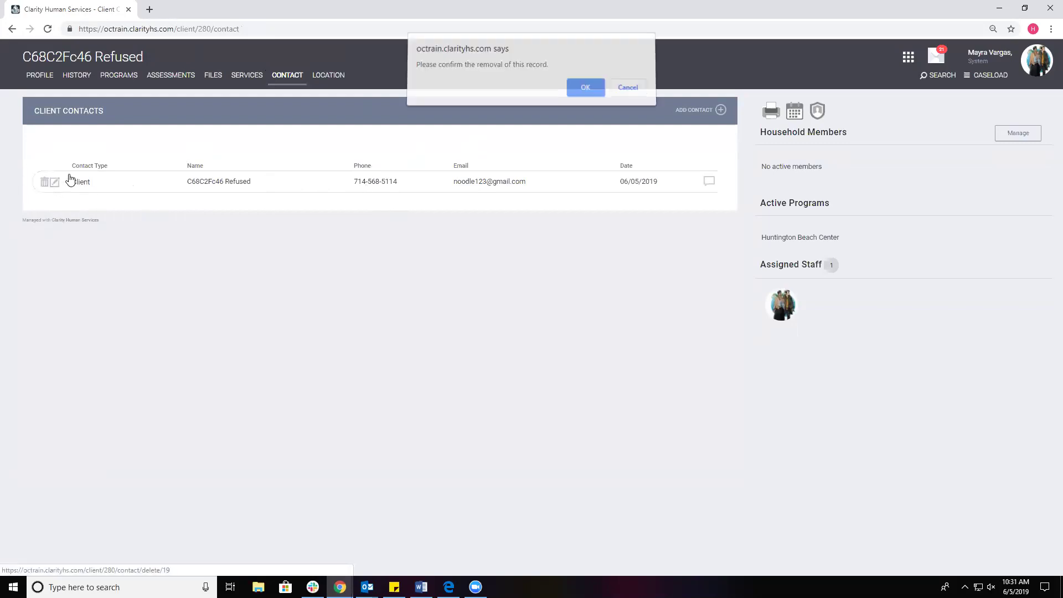
click(585, 92)
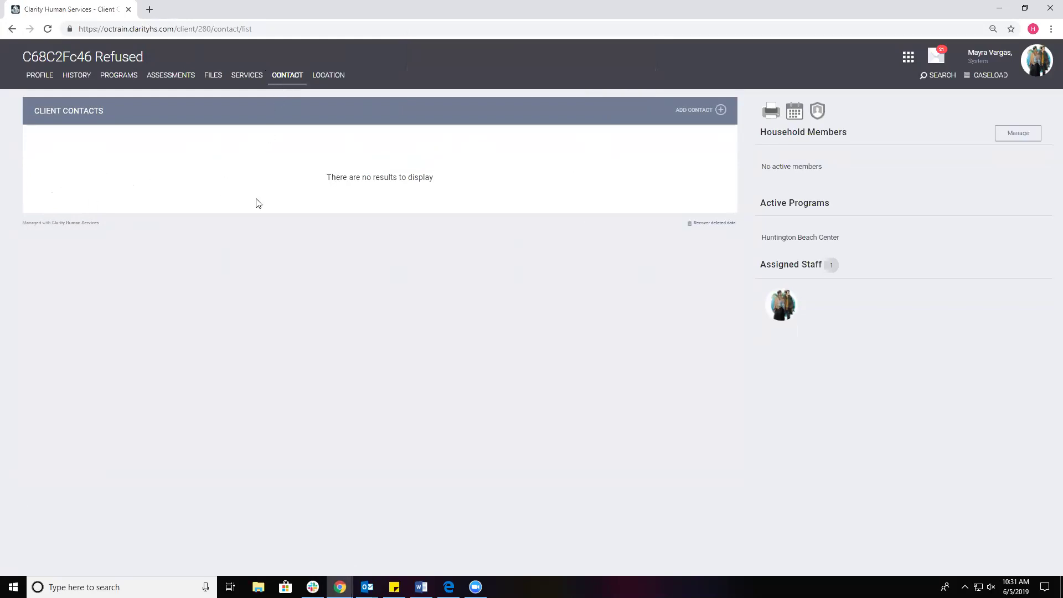
Start a new contact set to inactive, filled with the client's suggested e-mail address.
click(294, 85)
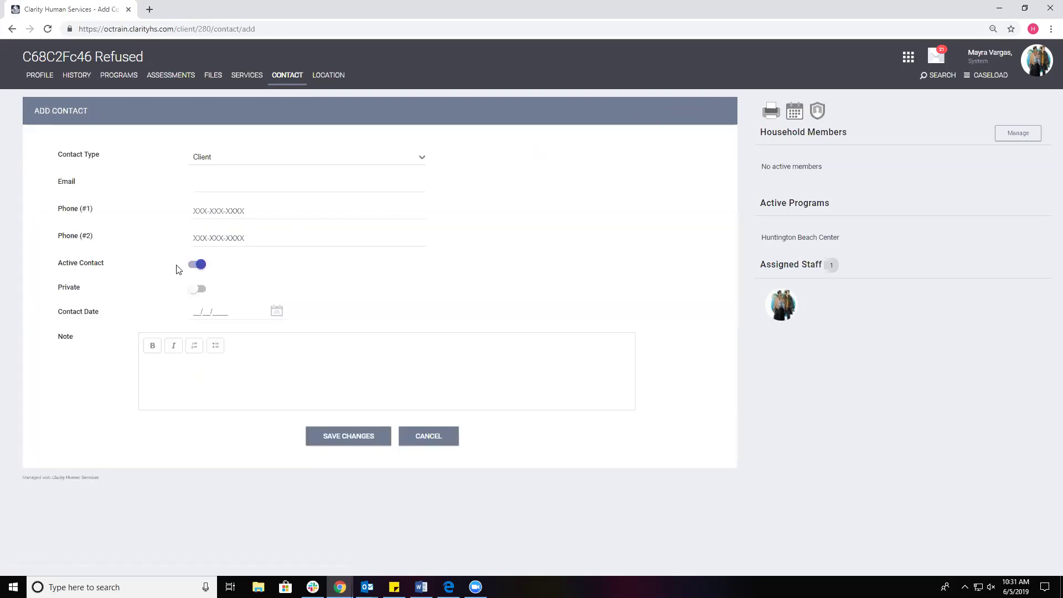
click(201, 266)
click(237, 185)
click(243, 208)
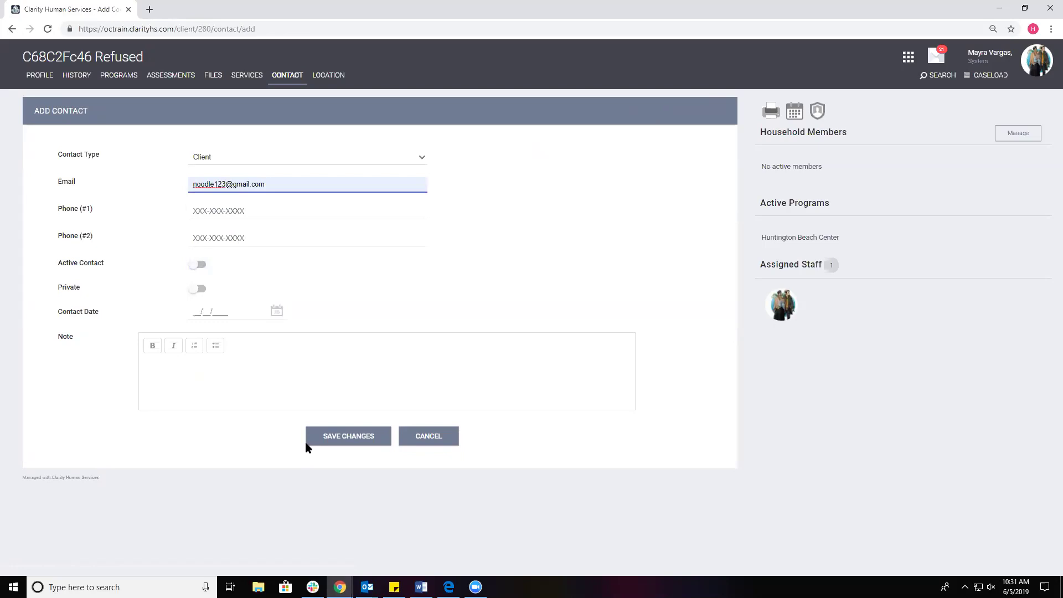
click(349, 437)
Set contact date 04/22/2019, save the inactive contact, and return to the contact list.
click(196, 265)
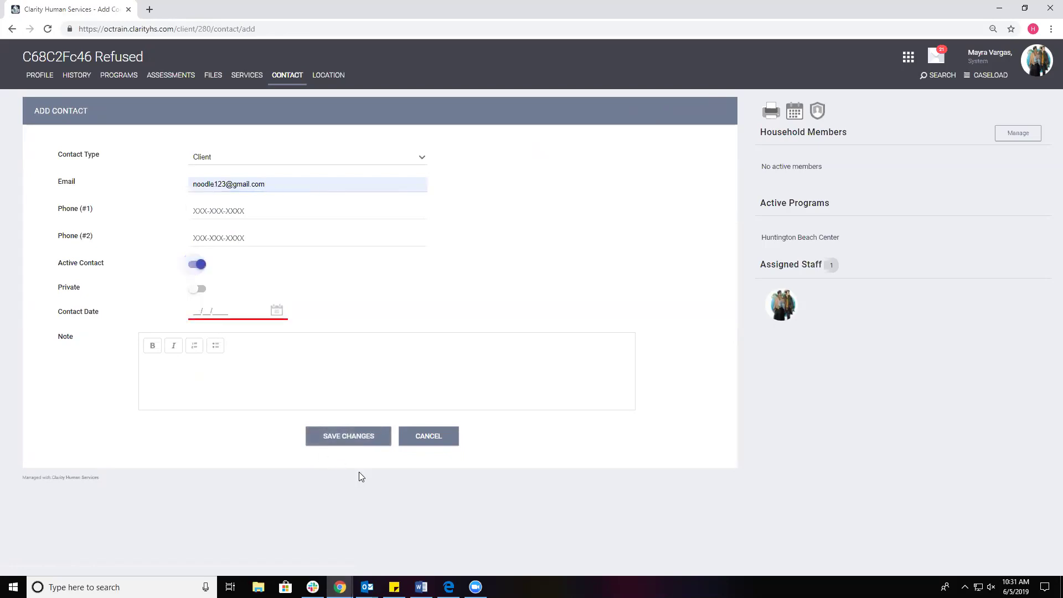
click(197, 265)
click(204, 311)
click(217, 334)
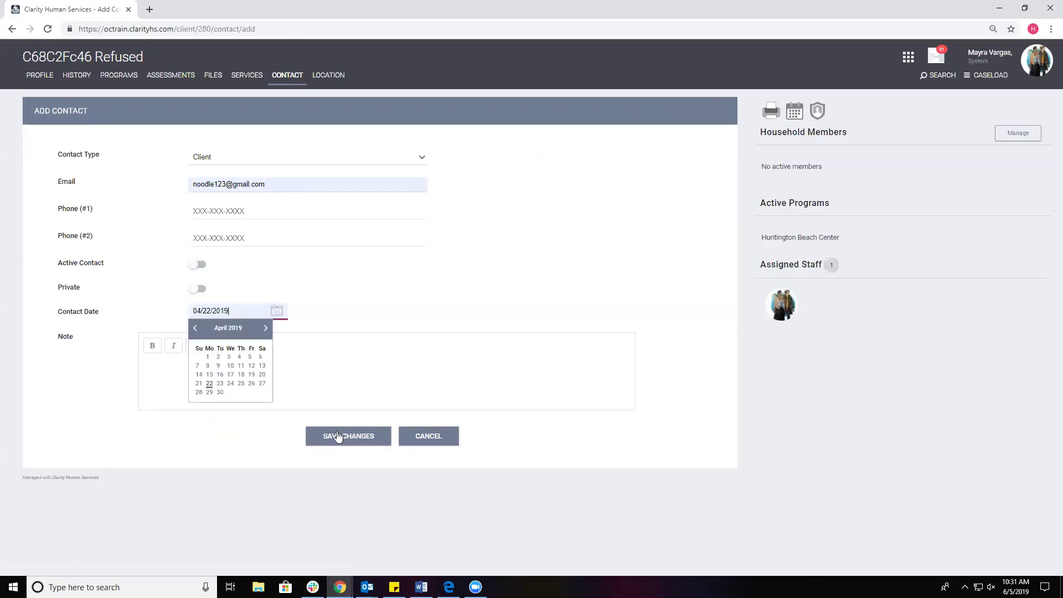
click(344, 436)
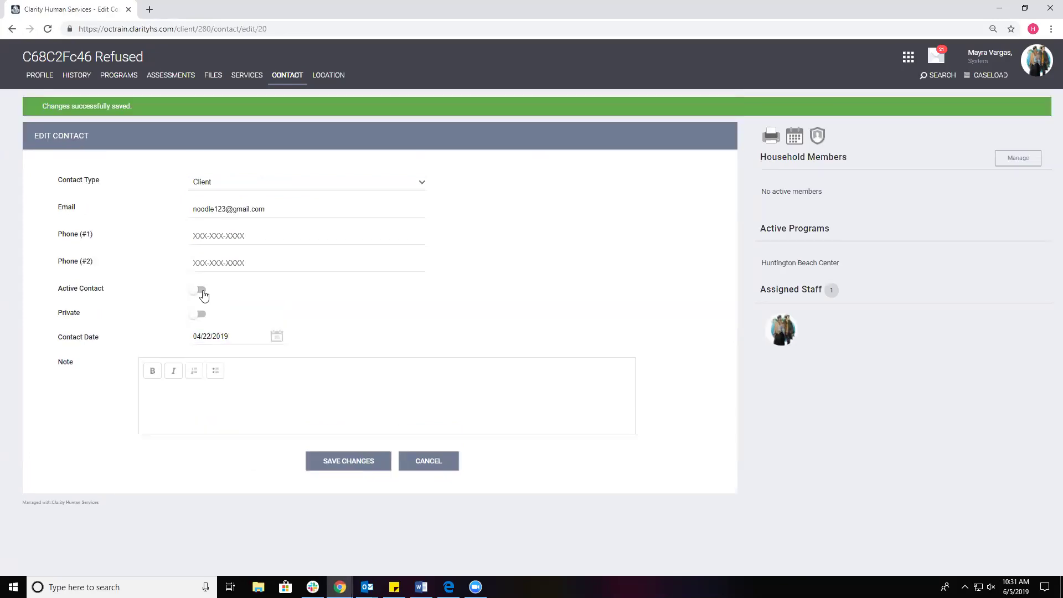
click(292, 82)
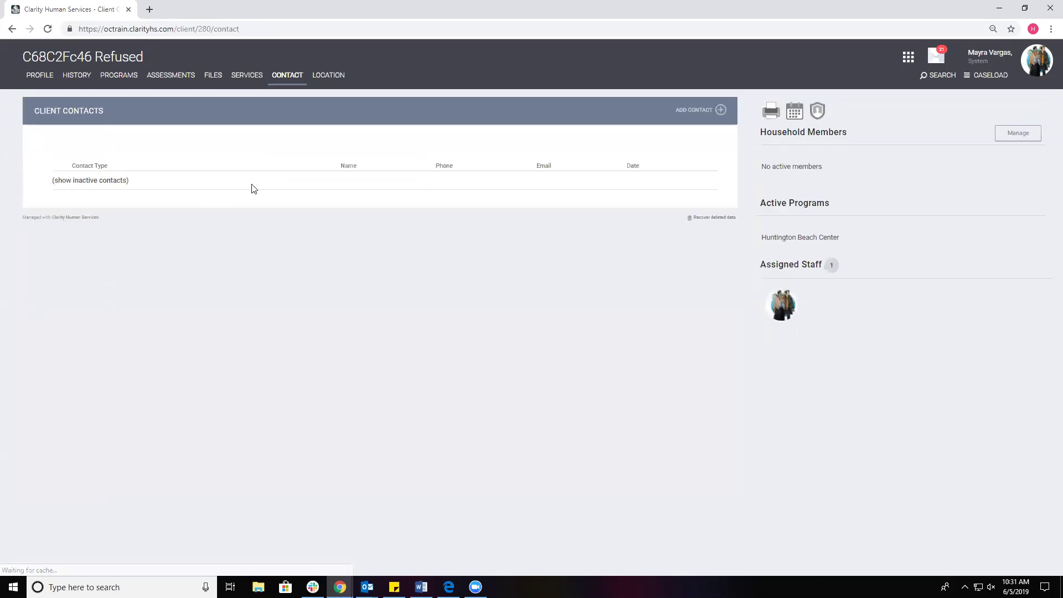
Show inactive contacts to reveal the 04/22/2019 Client contact, then switch to Word.
click(123, 180)
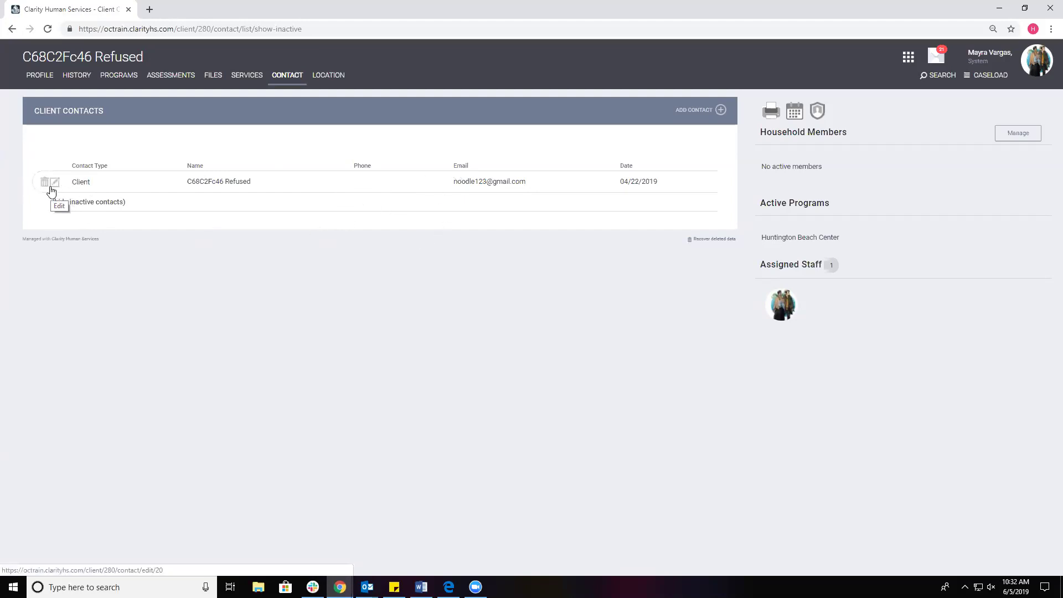
key(alt+Tab)
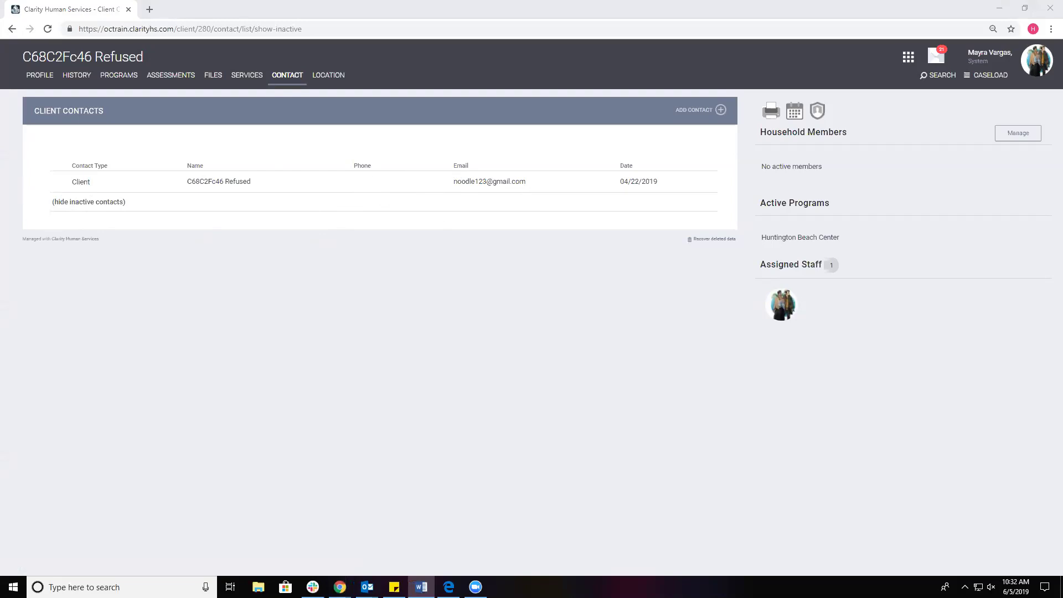